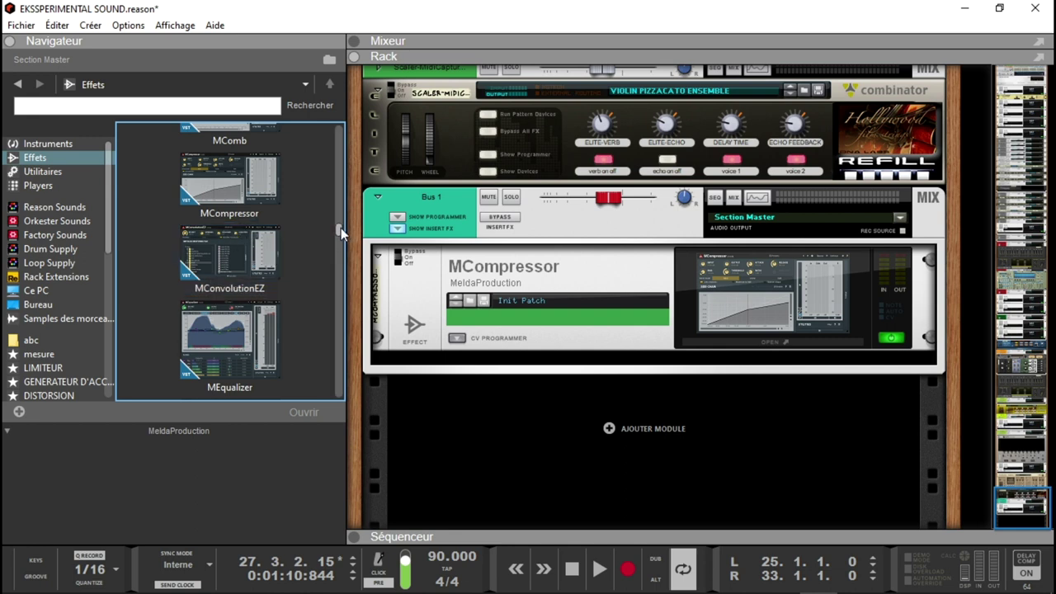
- Browse the MeldaProduction effects from MCompressor through MFreqShifter and MLimiterMB to MLoudnessAnalyzer and MNoiseGenerator
scroll(341, 228, down, 2)
scroll(342, 230, down, 1)
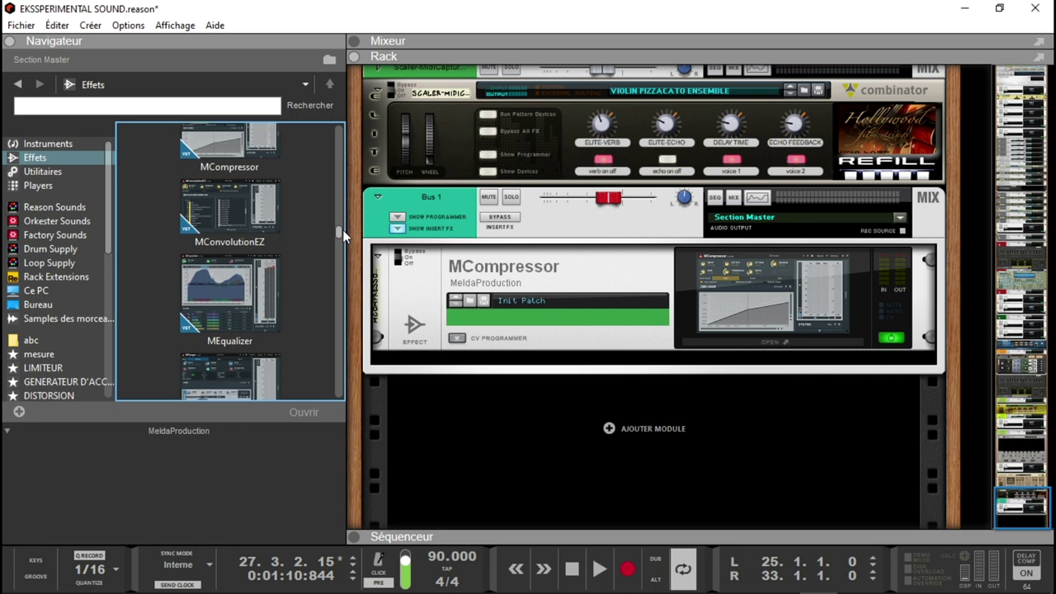
scroll(342, 230, down, 1)
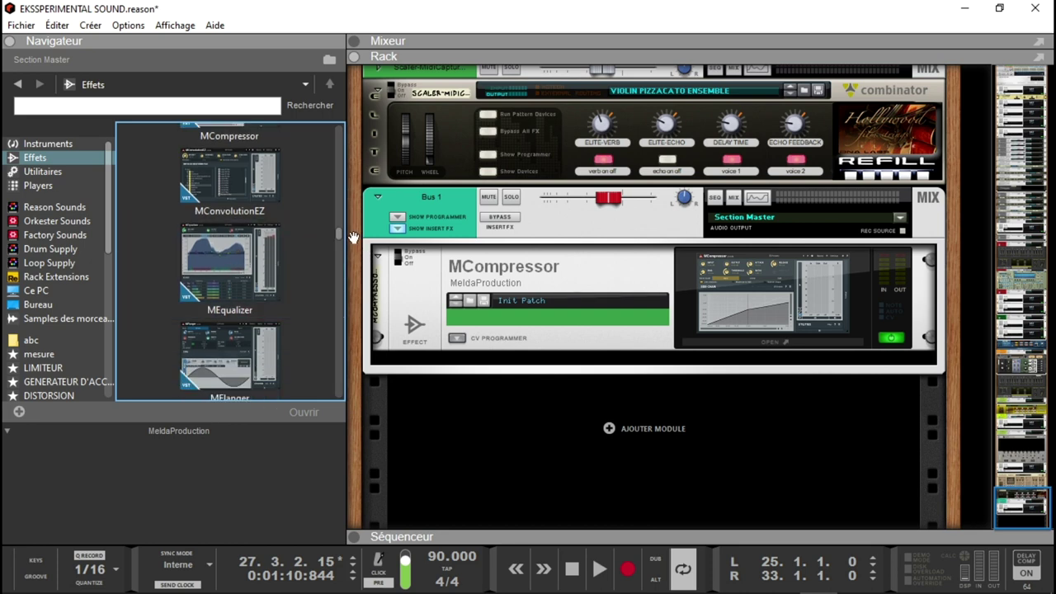
scroll(339, 238, down, 2)
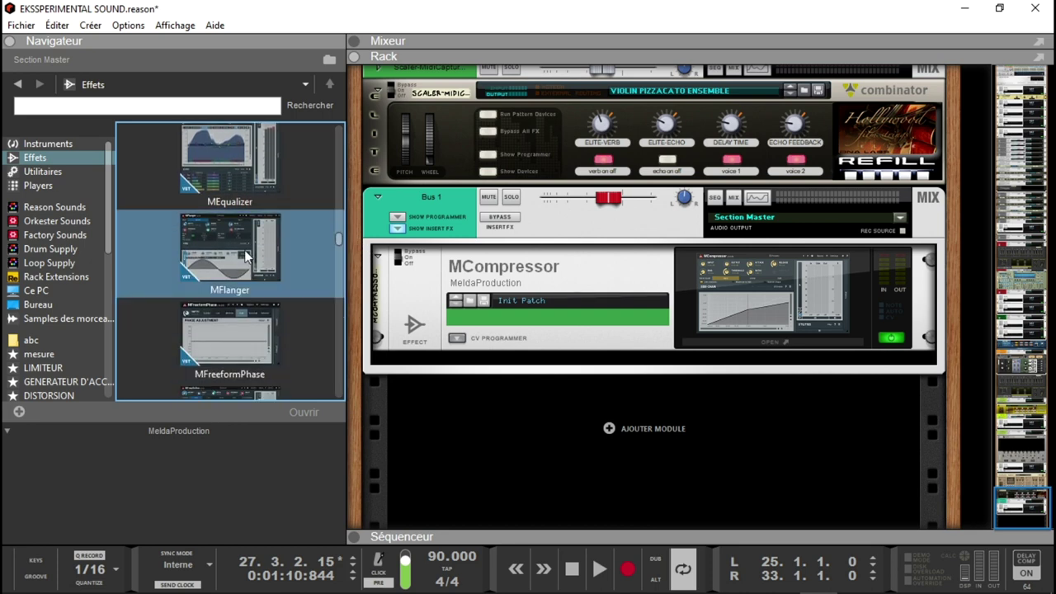
click(328, 285)
click(234, 359)
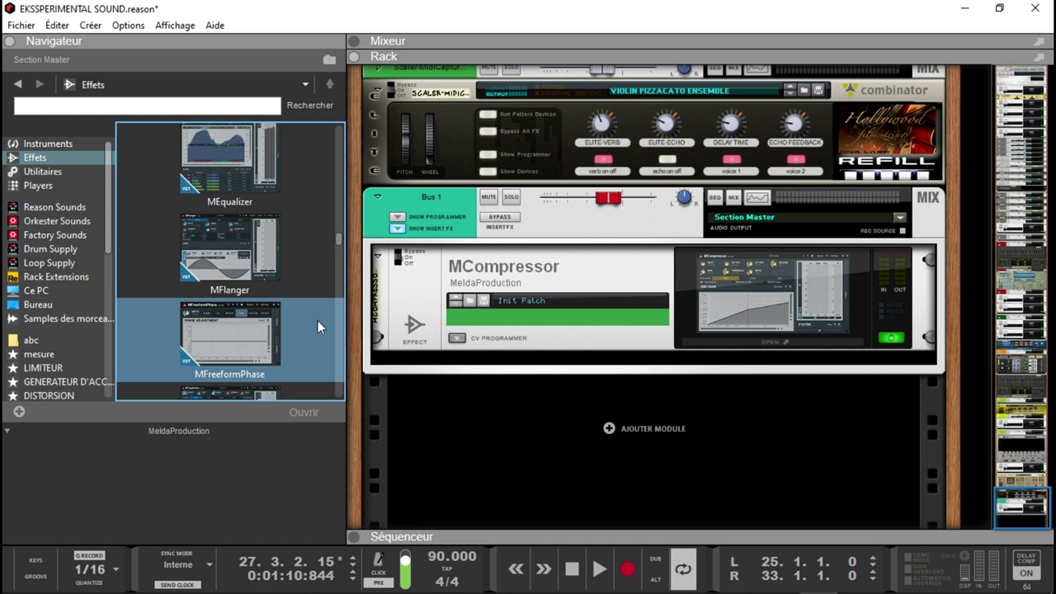
drag(337, 237, 341, 243)
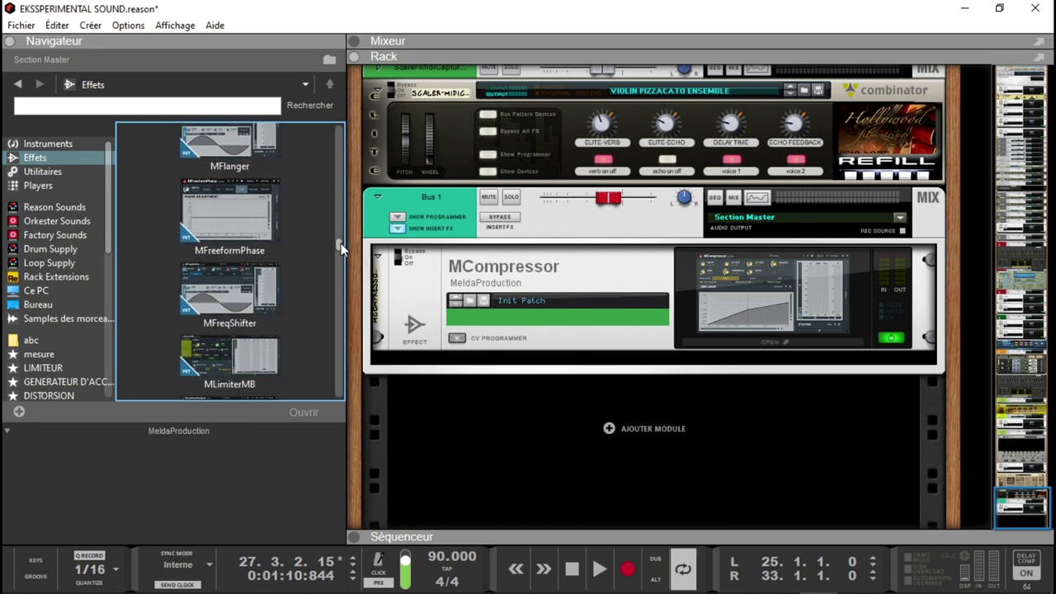
scroll(345, 243, down, 2)
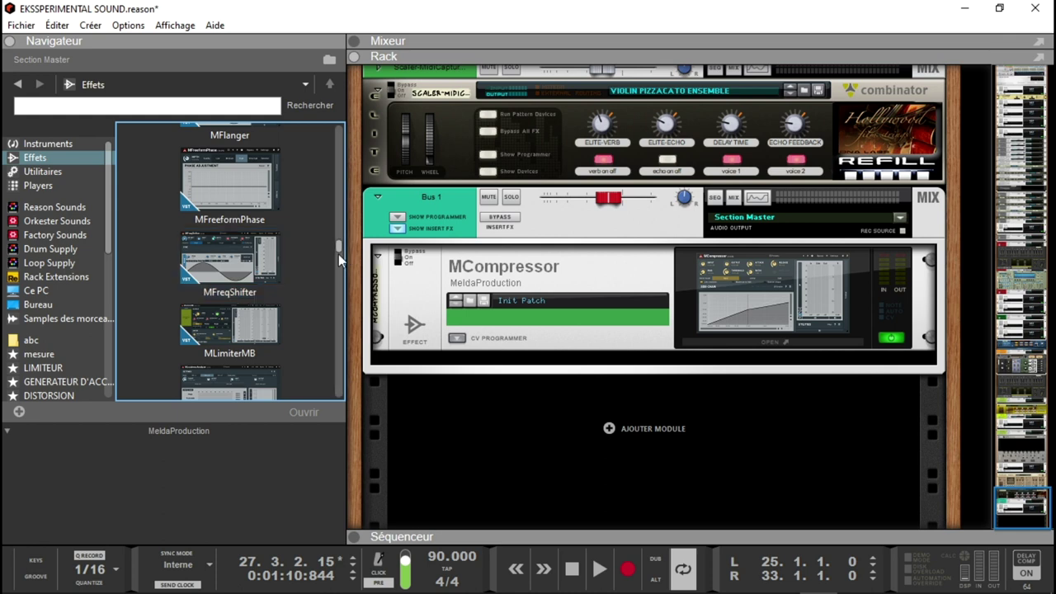
scroll(339, 245, down, 1)
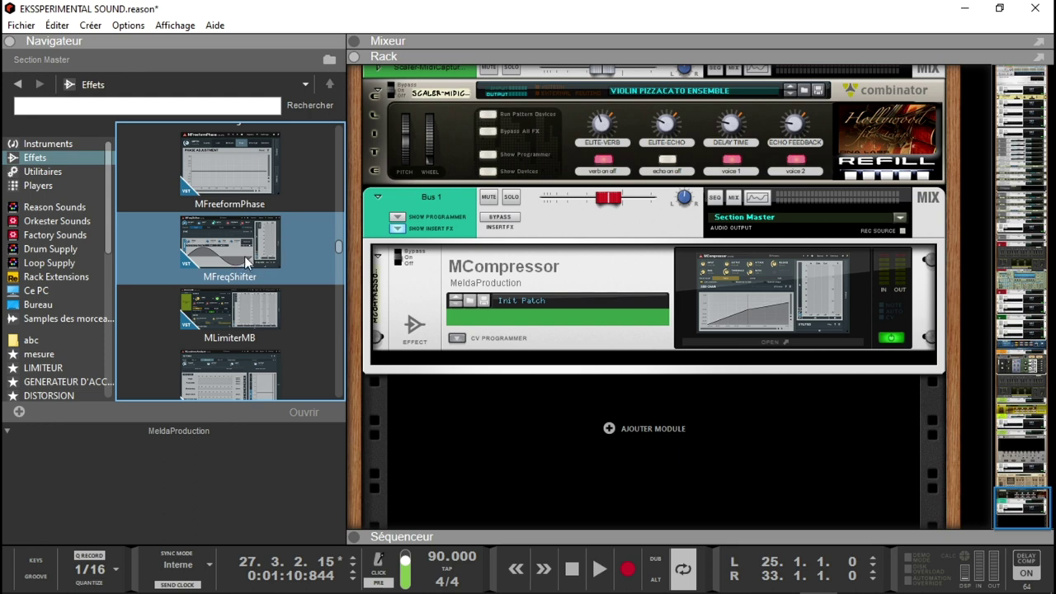
scroll(338, 253, down, 2)
scroll(339, 252, down, 4)
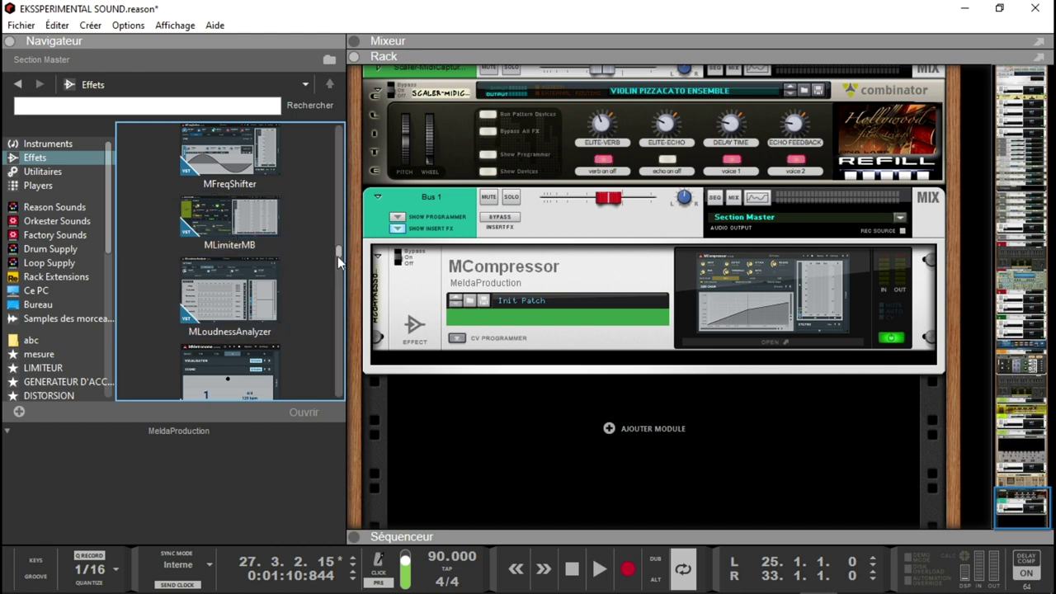
scroll(337, 256, down, 1)
scroll(338, 257, down, 3)
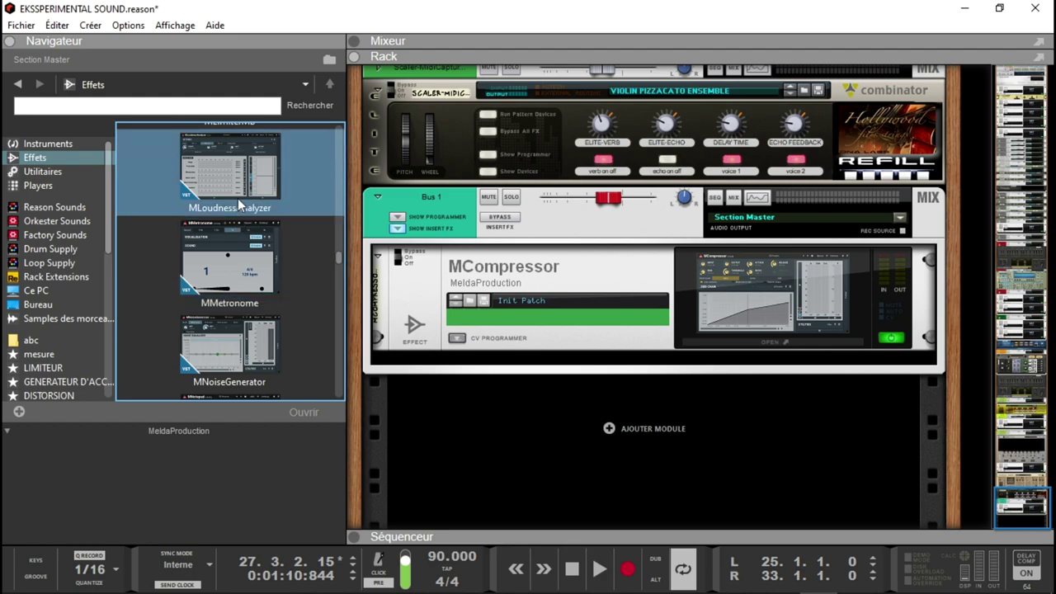
- Delete the Insight 2 device that sits below MLimiterMB in the rack
drag(1017, 499, 929, 102)
scroll(929, 101, down, 5)
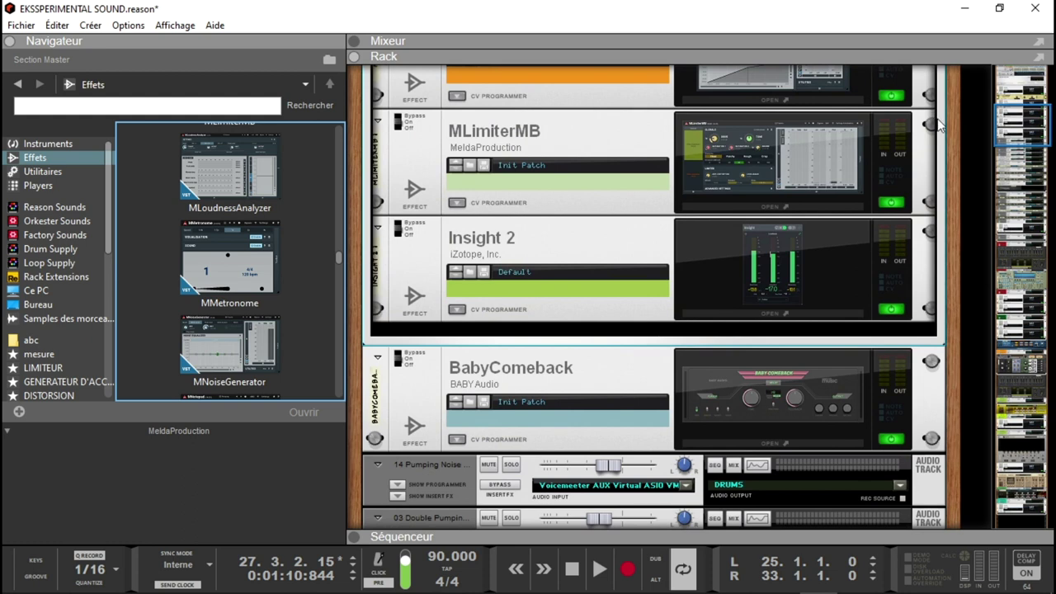
click(231, 259)
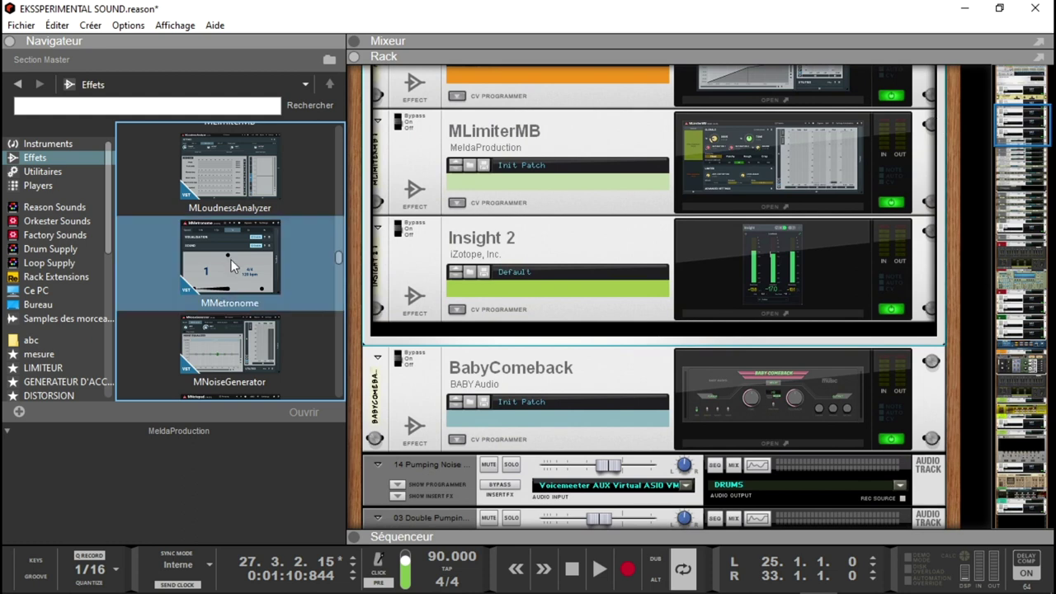
click(510, 233)
key(Delete)
key(Return)
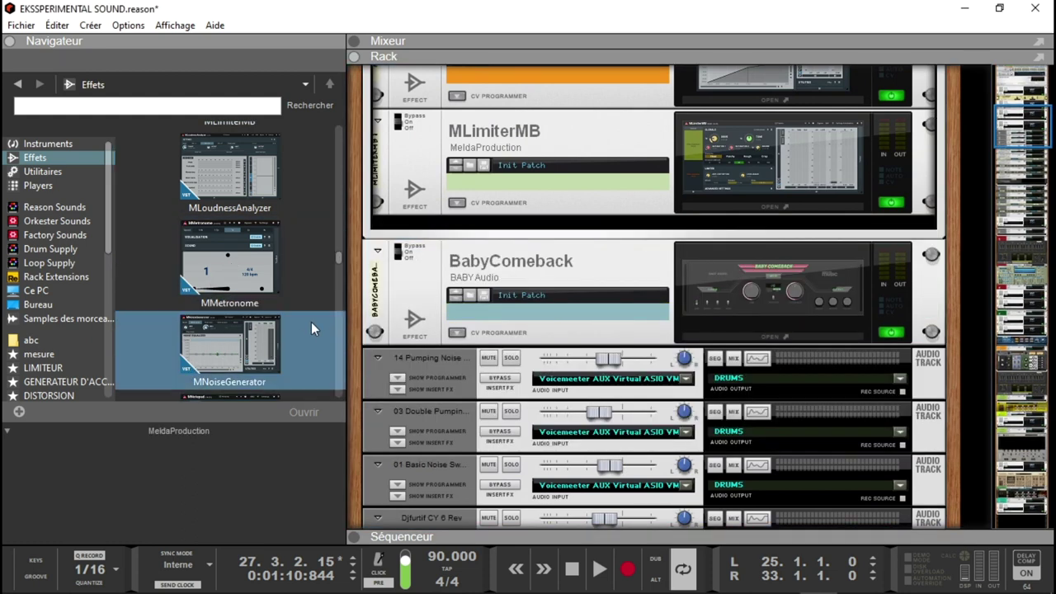
- Add MLoudnessAnalyzer directly below MLimiterMB and open its plugin window, kept open, while the song plays briefly
drag(248, 180, 596, 222)
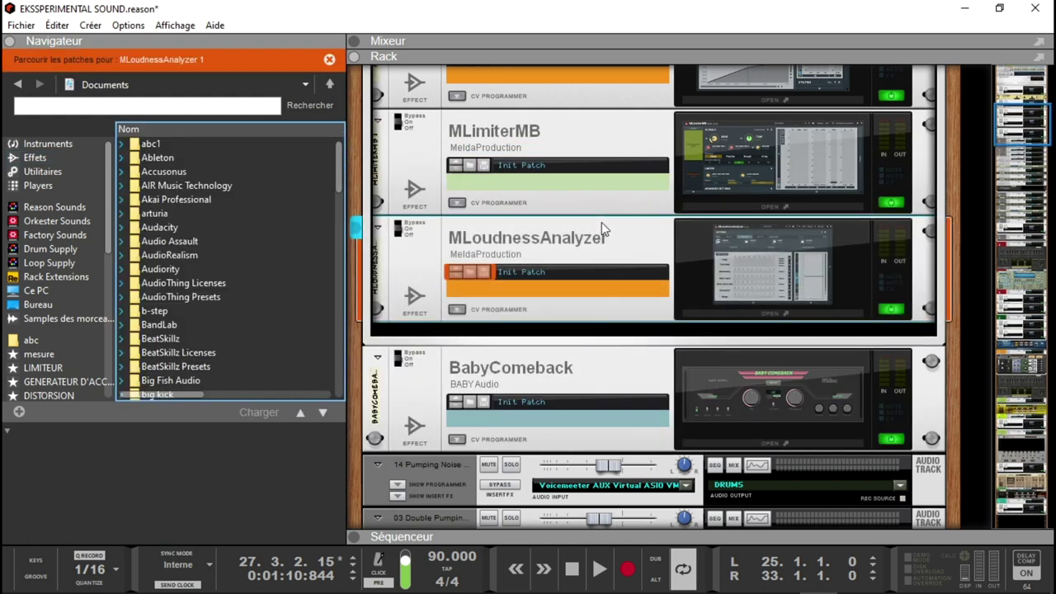
key(space)
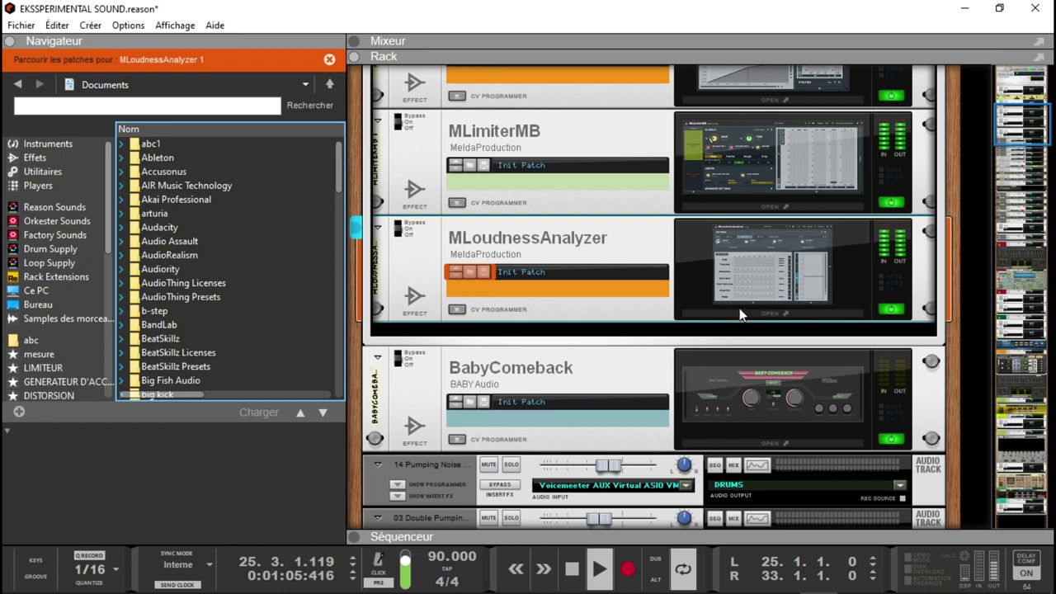
click(730, 305)
drag(477, 50, 649, 22)
click(247, 52)
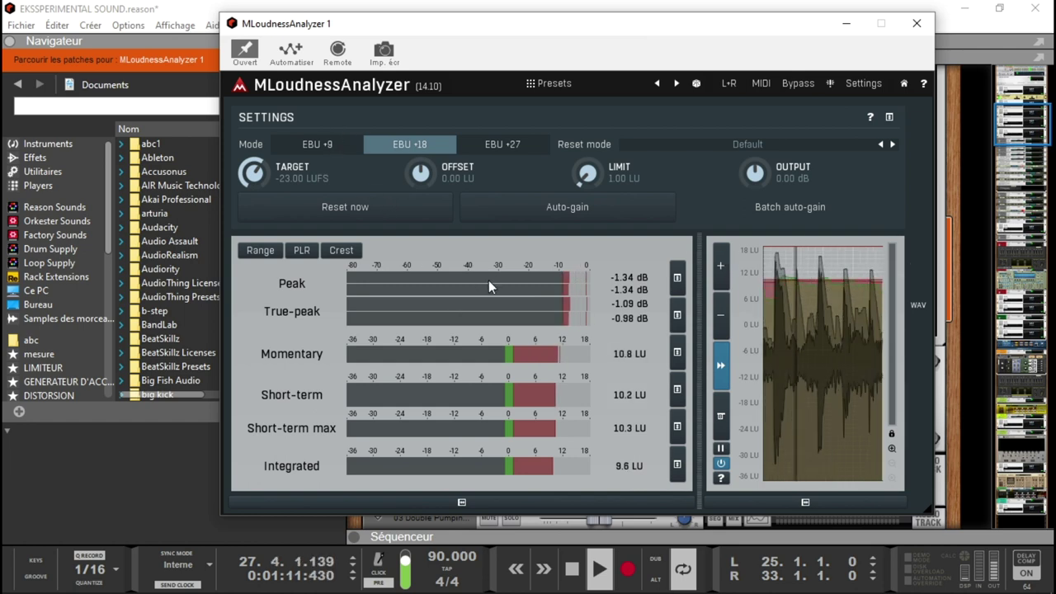
click(112, 485)
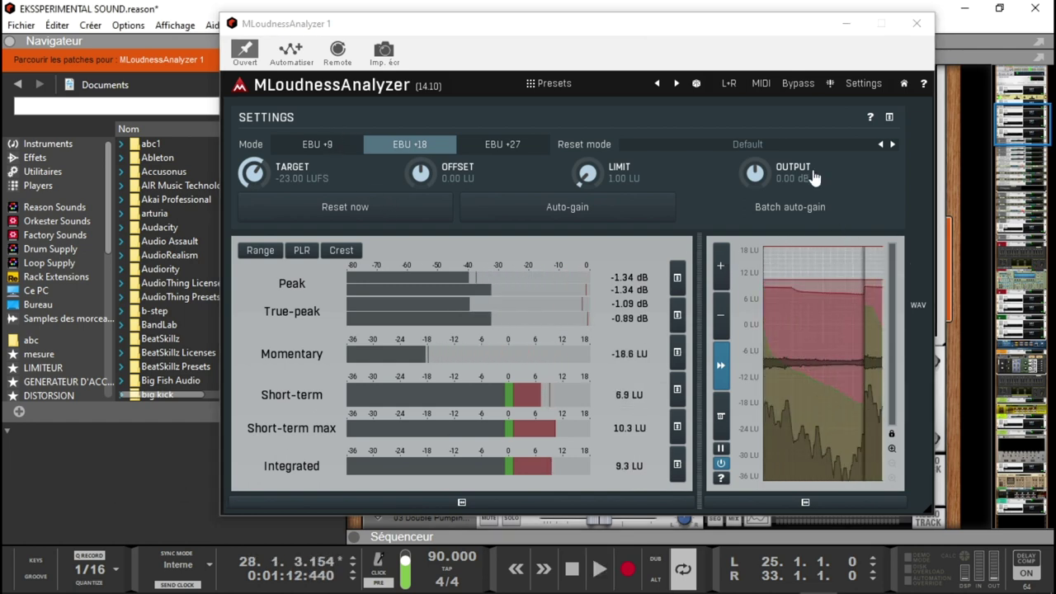
- Examine the analyzer's reset mode options and its presets in the Root and By music style folders
click(776, 145)
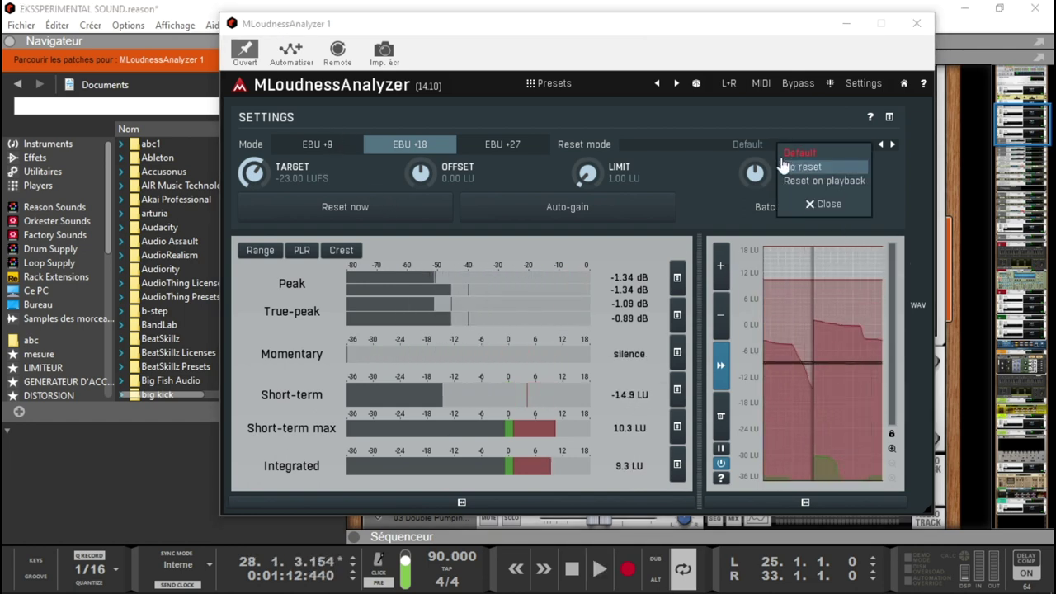
click(799, 153)
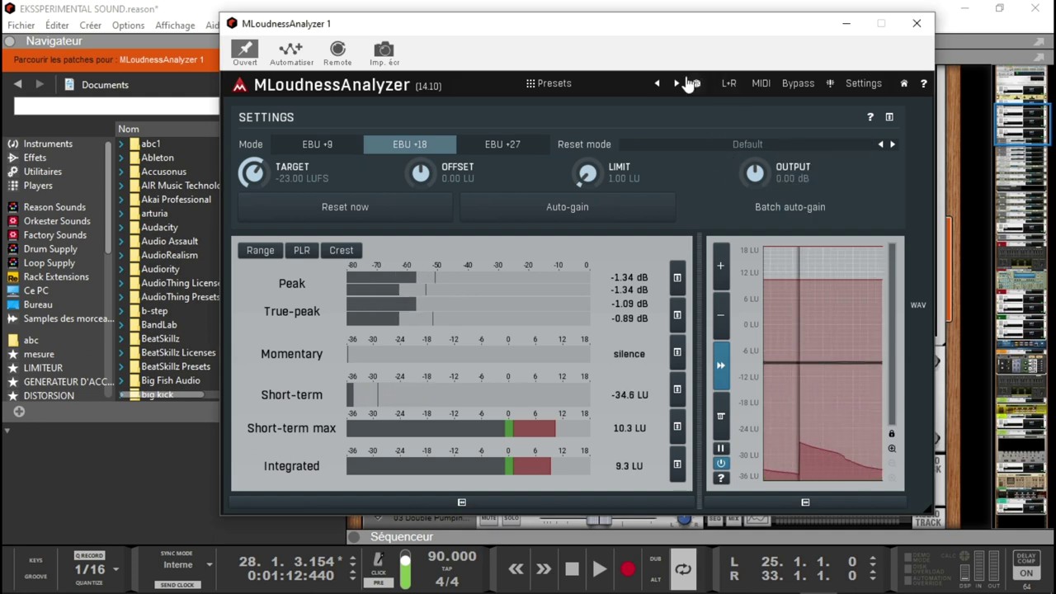
click(549, 83)
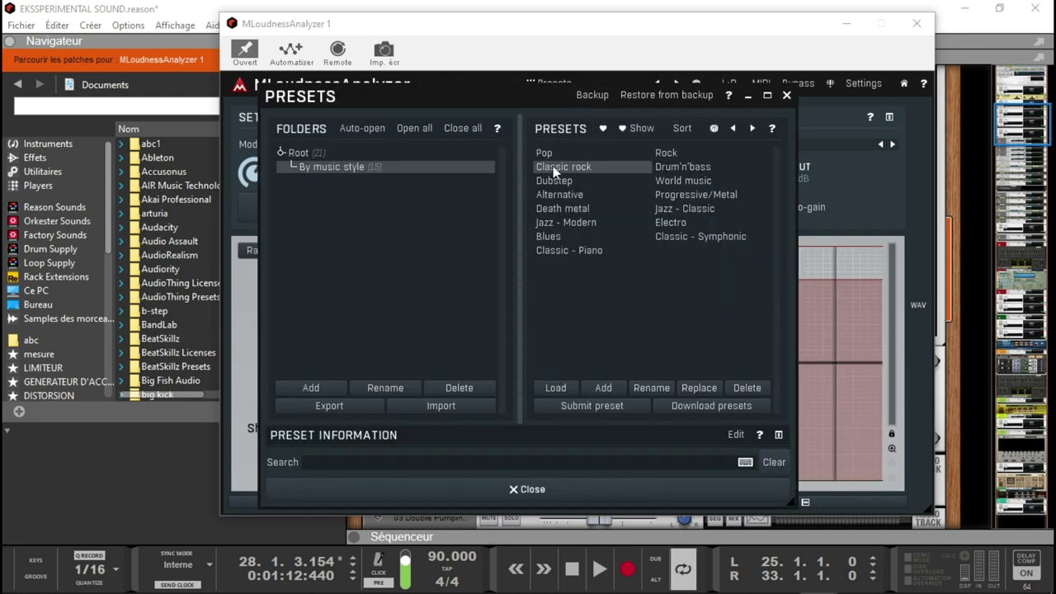
click(327, 157)
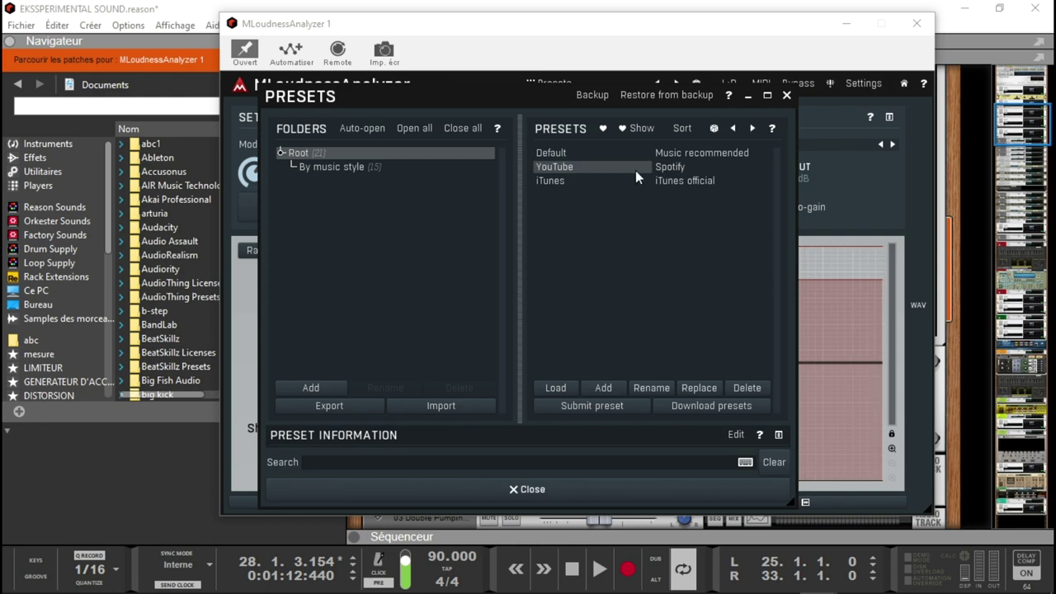
click(358, 169)
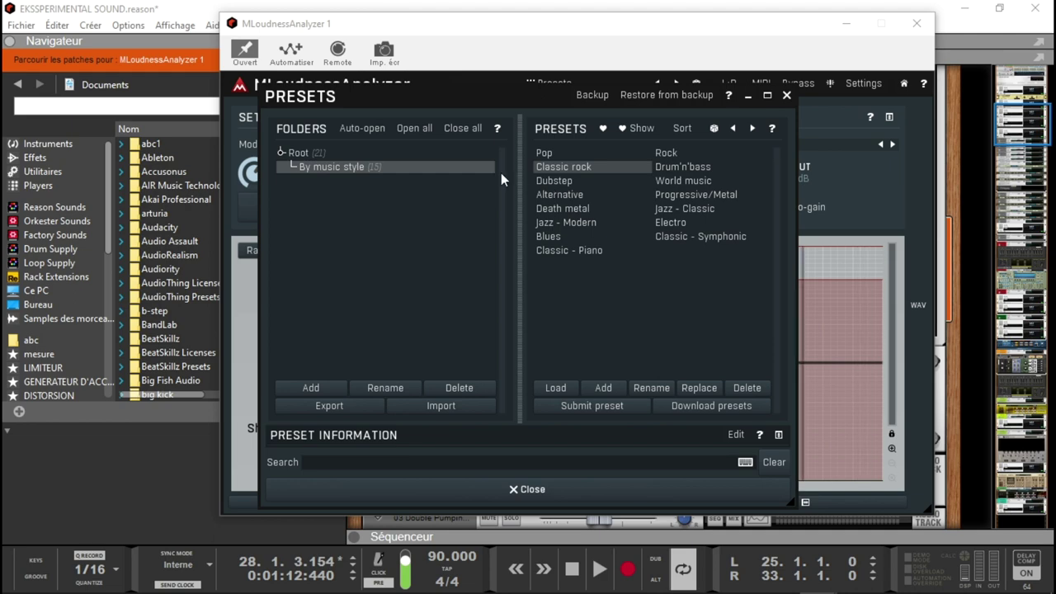
click(348, 151)
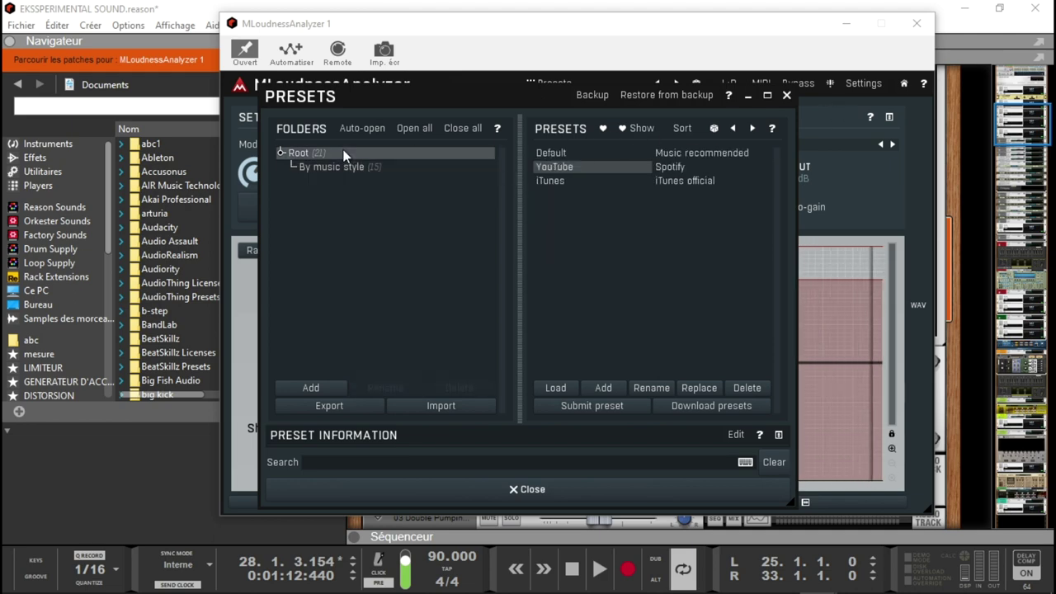
click(786, 96)
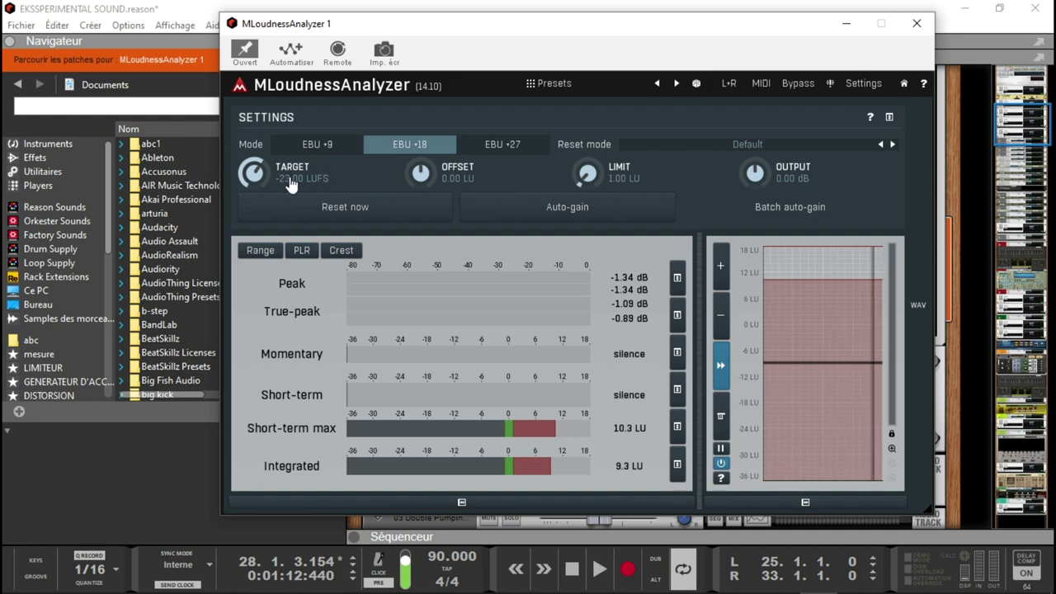
- Set the analyzer's target loudness to -14 LUFS
double_click(258, 173)
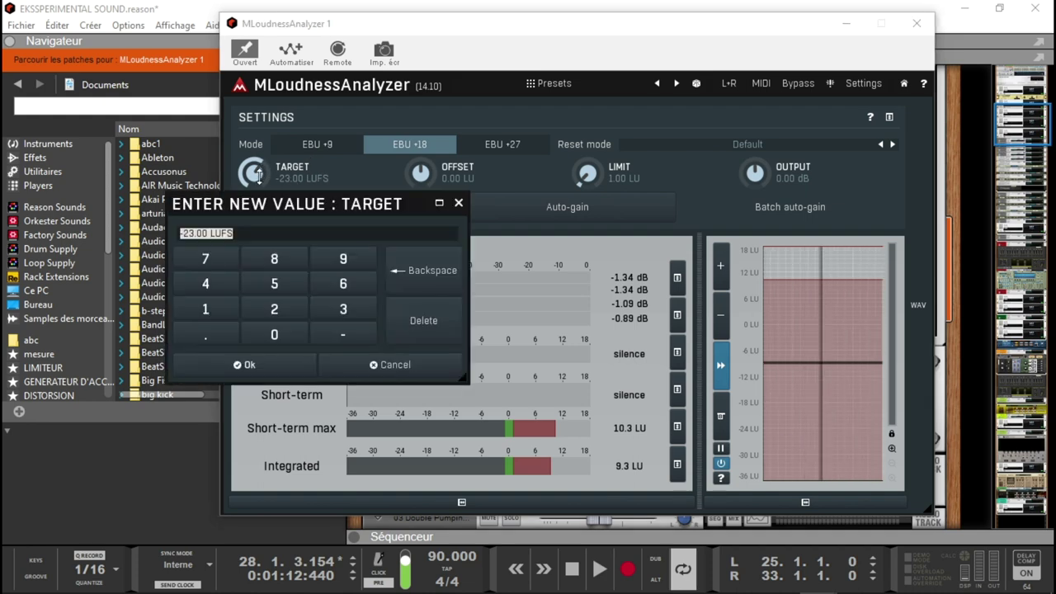
click(414, 277)
click(343, 335)
click(204, 311)
click(206, 283)
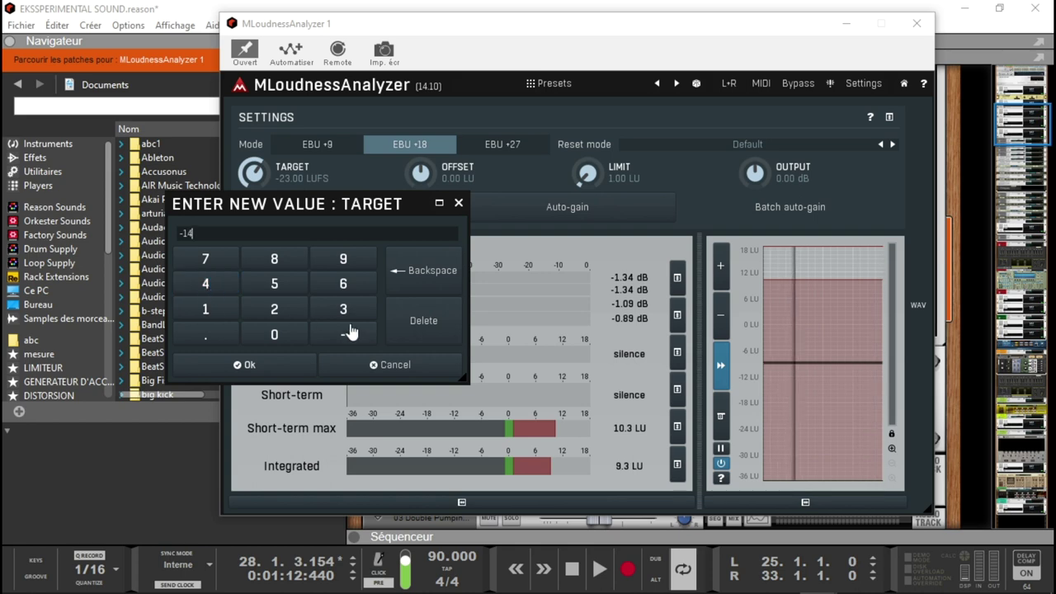
click(287, 364)
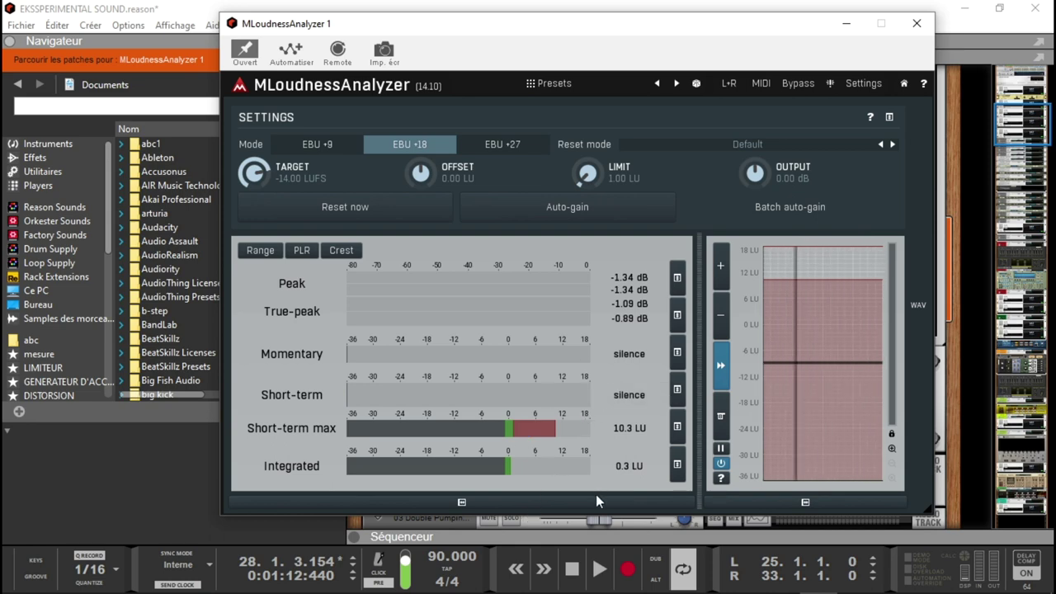
- Play the song briefly, reset the loudness measurements and restart playback for a fresh reading
key(space)
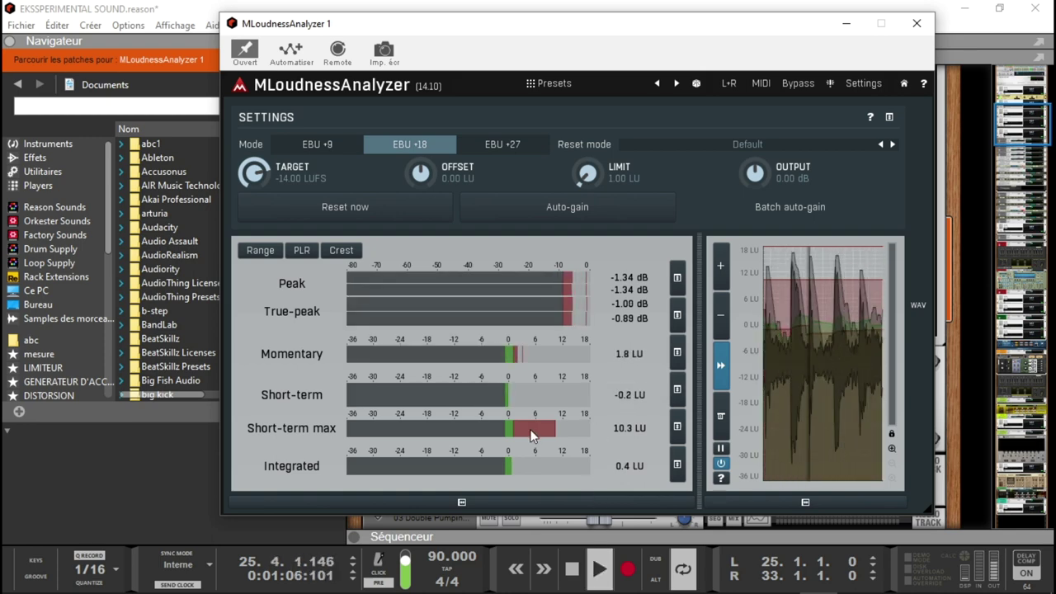
key(space)
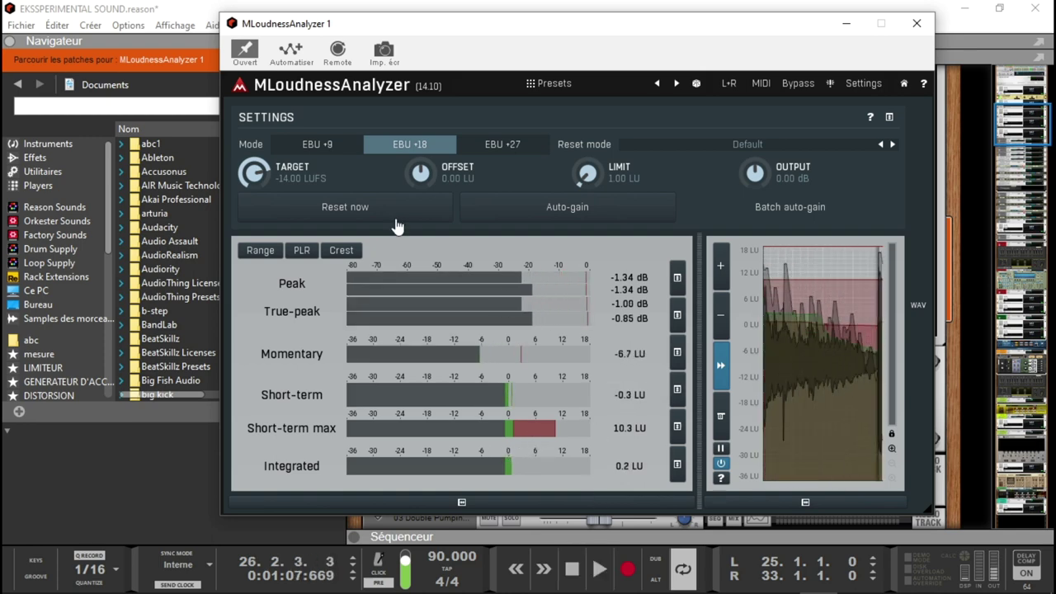
click(352, 216)
key(Home)
key(space)
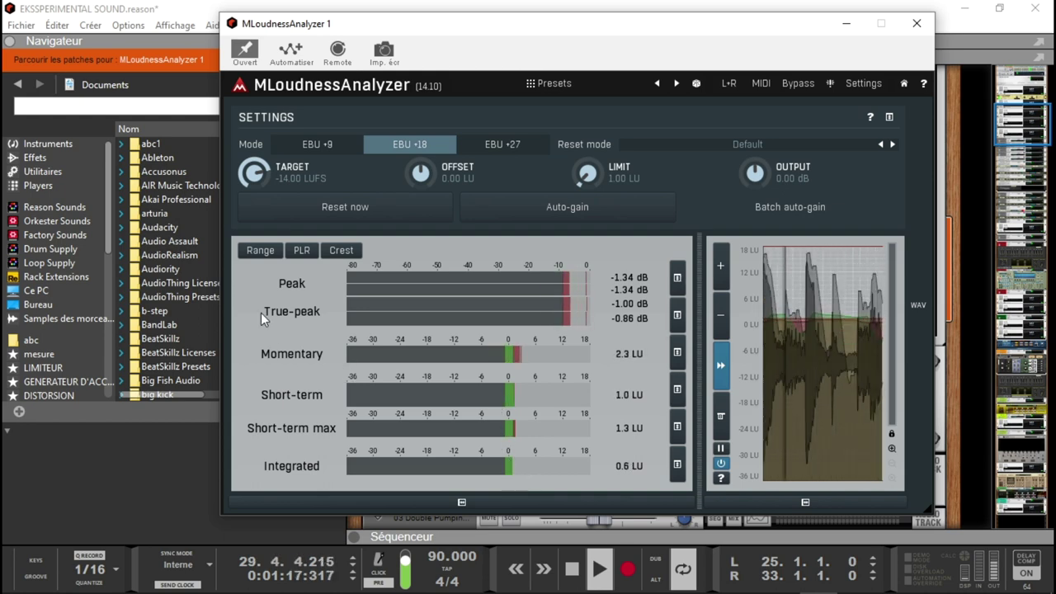
- Add the Range meter to the analyzer, check the meters over several playbacks and close the plugin window
click(257, 250)
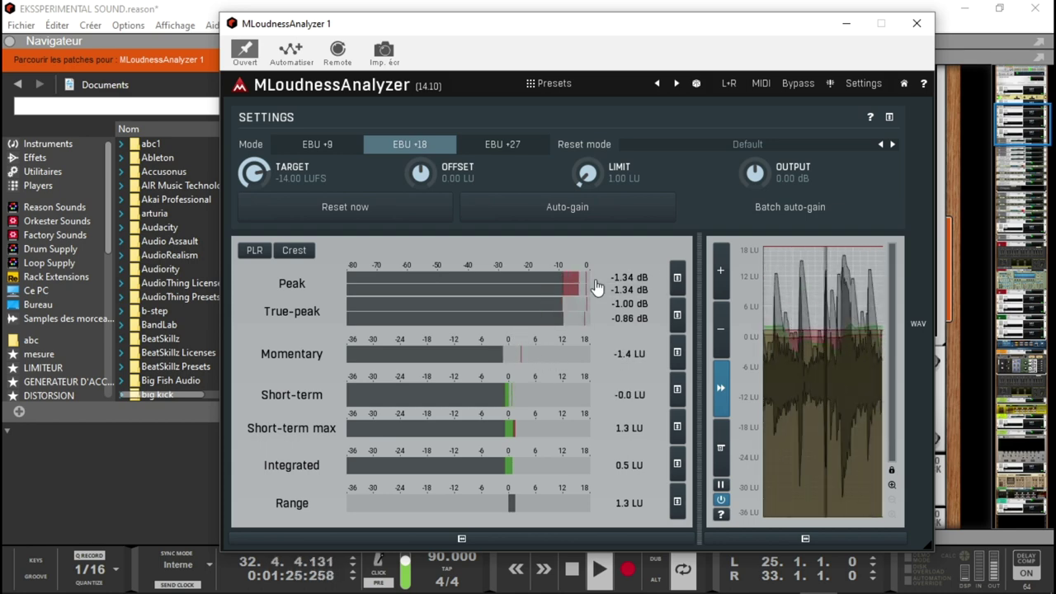
key(space)
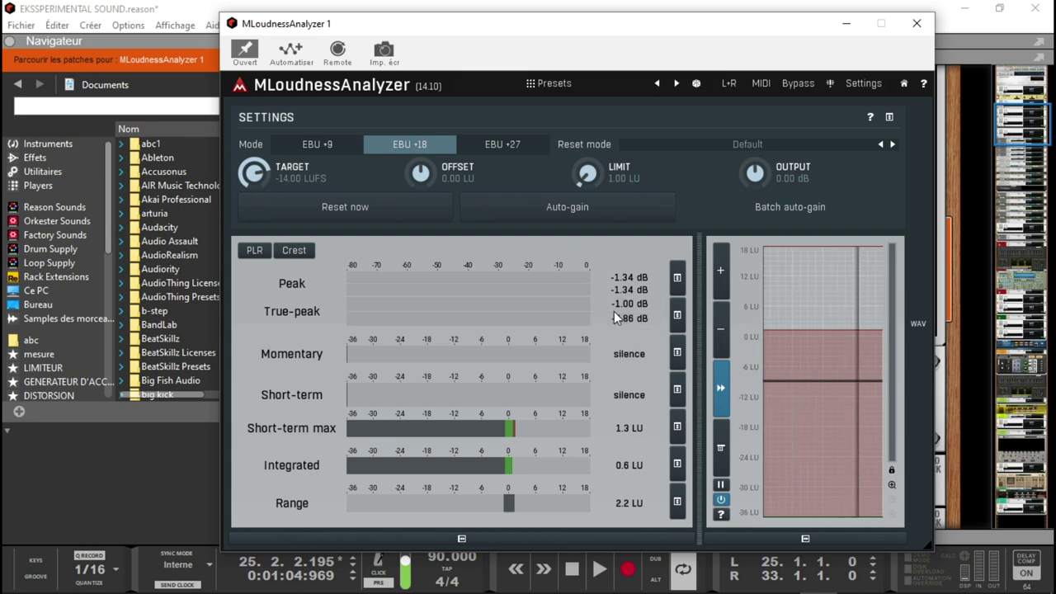
key(space)
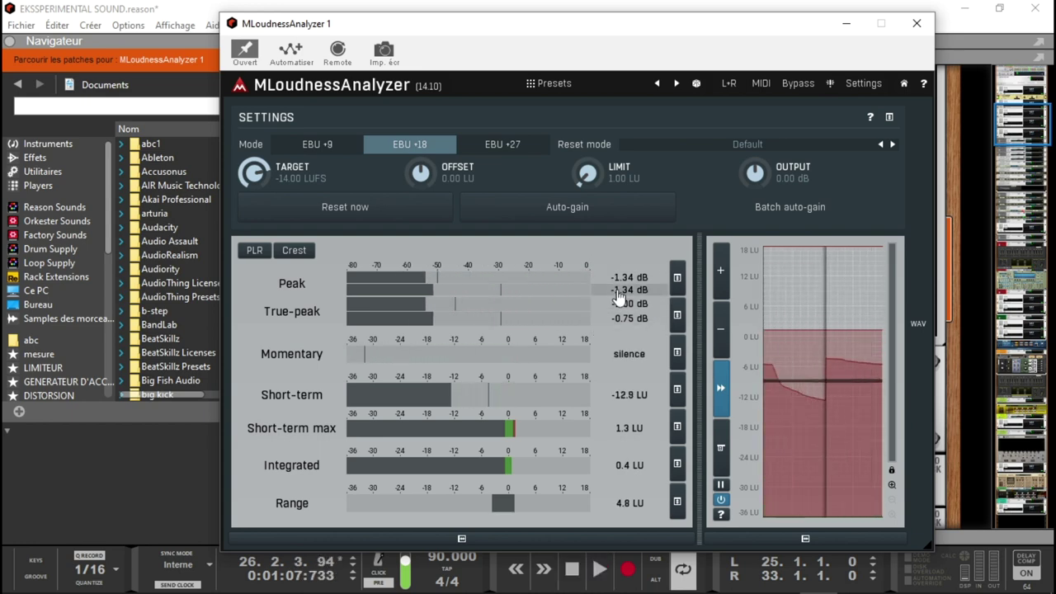
key(space)
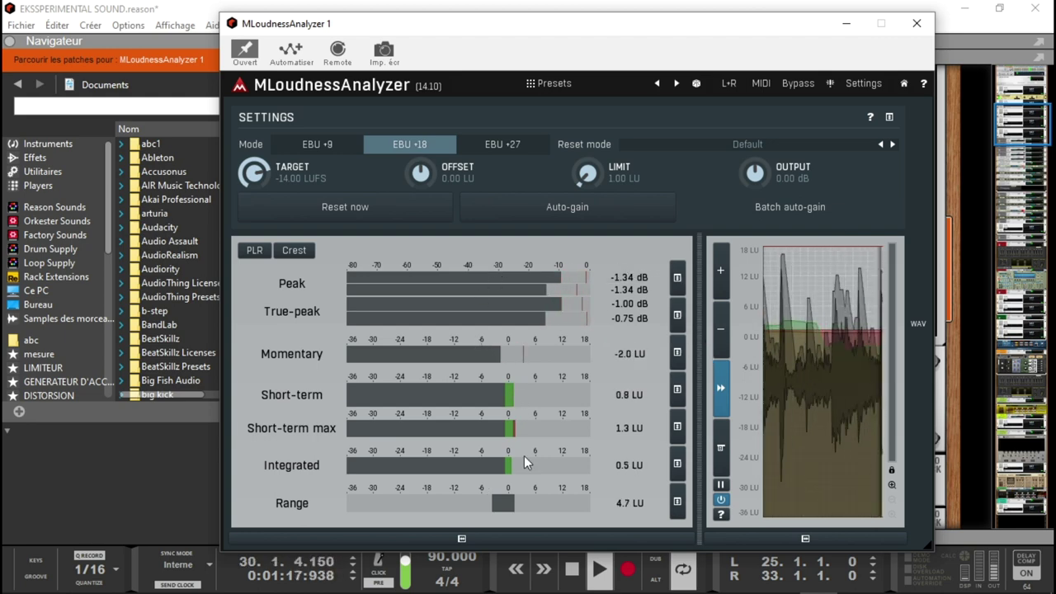
key(space)
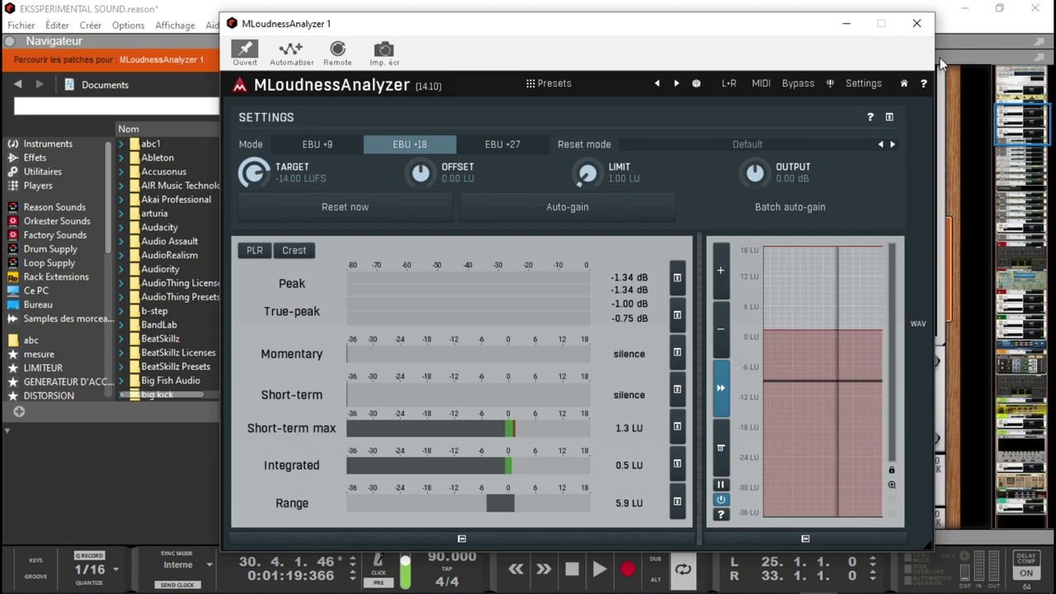
click(922, 24)
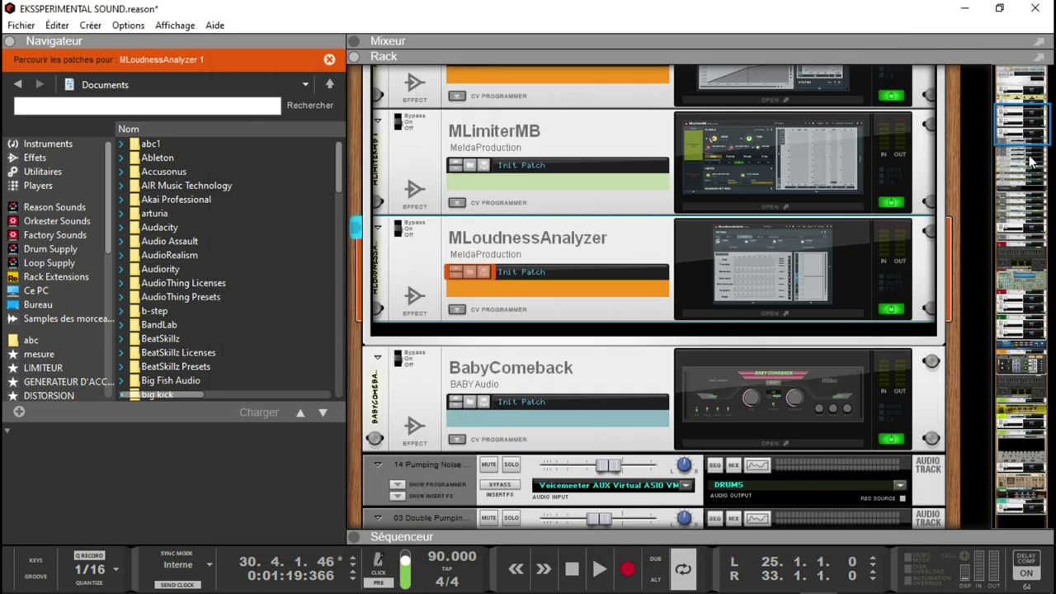
- Open MEqualizer from the master rack and sweep the band 1 low cut to 100.3 Hz while auditioning it
drag(1020, 132, 1023, 118)
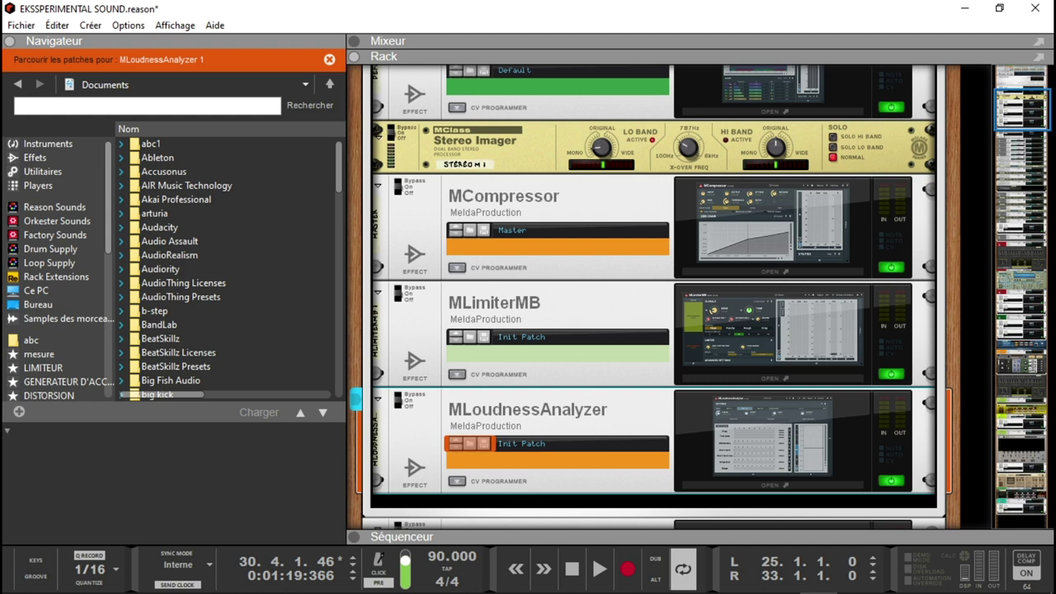
drag(1018, 120, 1018, 106)
click(745, 176)
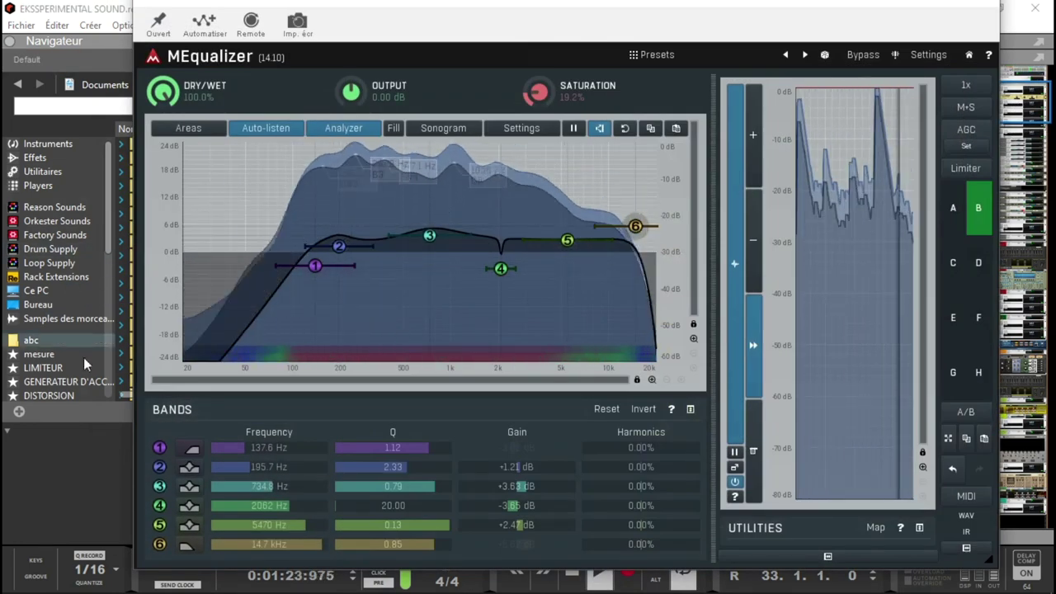
drag(309, 262, 319, 265)
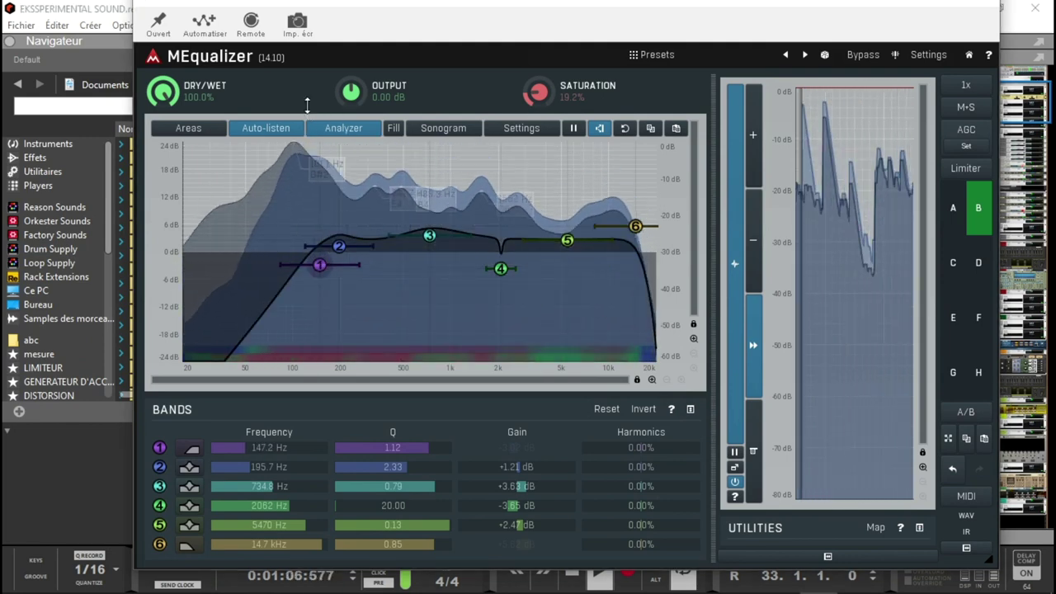
drag(320, 265, 293, 263)
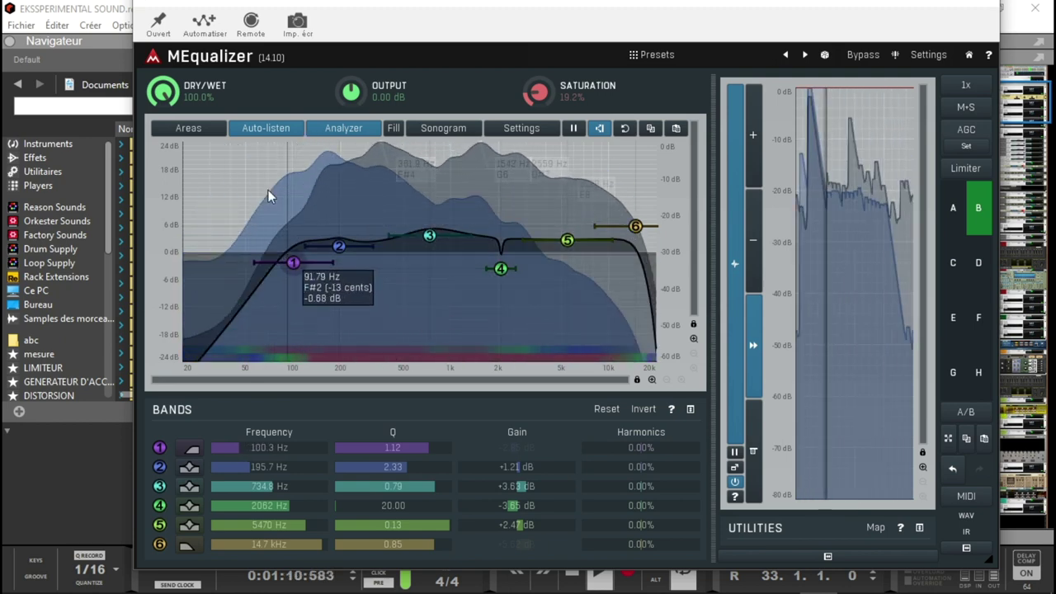
- Turn off Auto-listen, set band 1 to about 46 Hz and band 2 to about 107.6 Hz at +4.25 dB, and close MEqualizer
click(244, 128)
drag(293, 262, 239, 255)
mouse_move(338, 246)
mouse_down()
mouse_move(295, 231)
mouse_move(338, 233)
mouse_up()
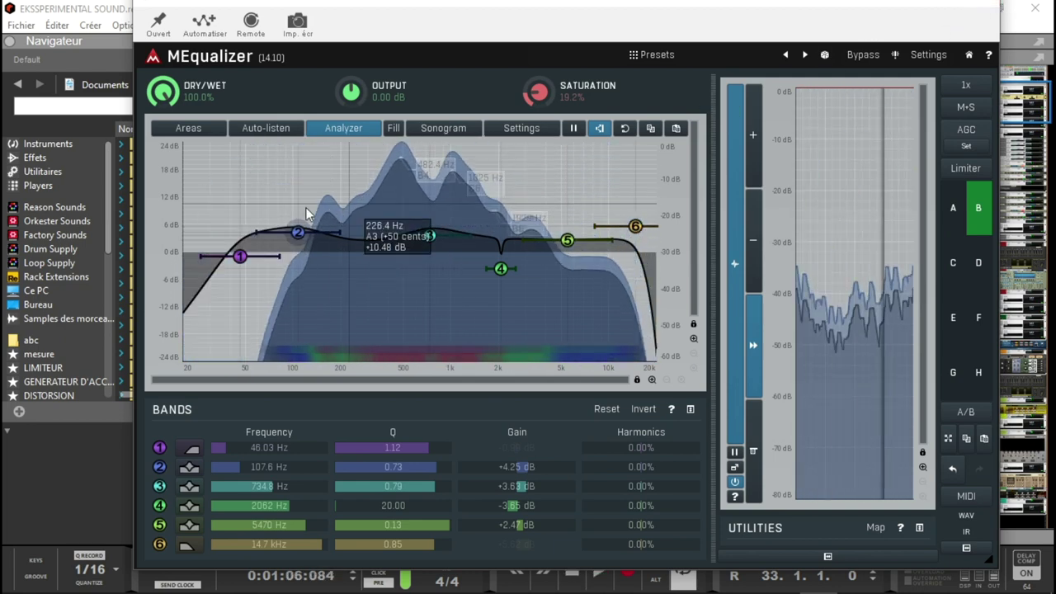
click(984, 7)
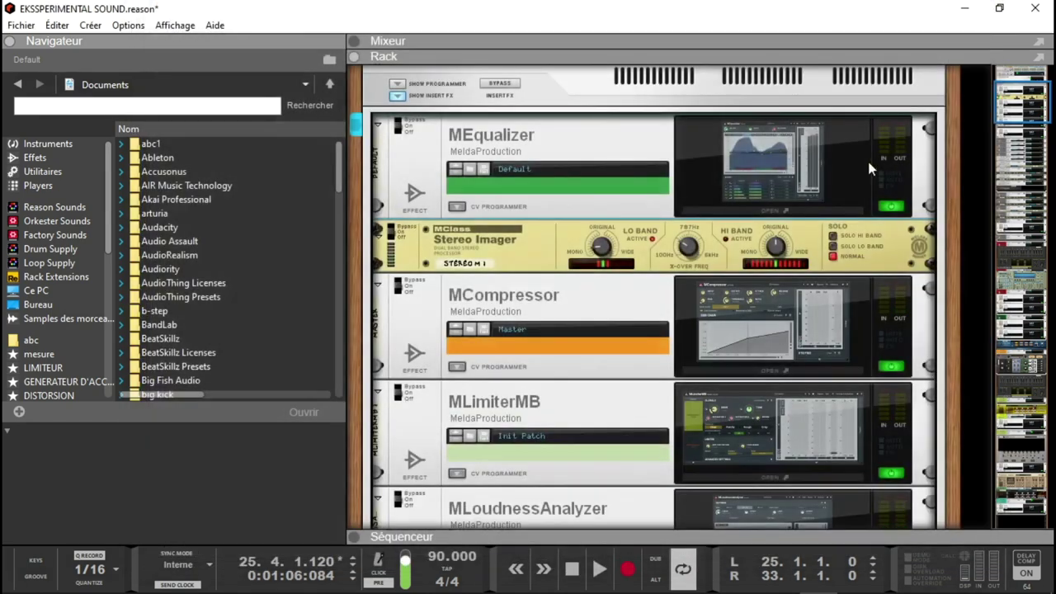
- Reopen MLoudnessAnalyzer, check its loudness meters while the song plays and stop playback
scroll(810, 207, down, 8)
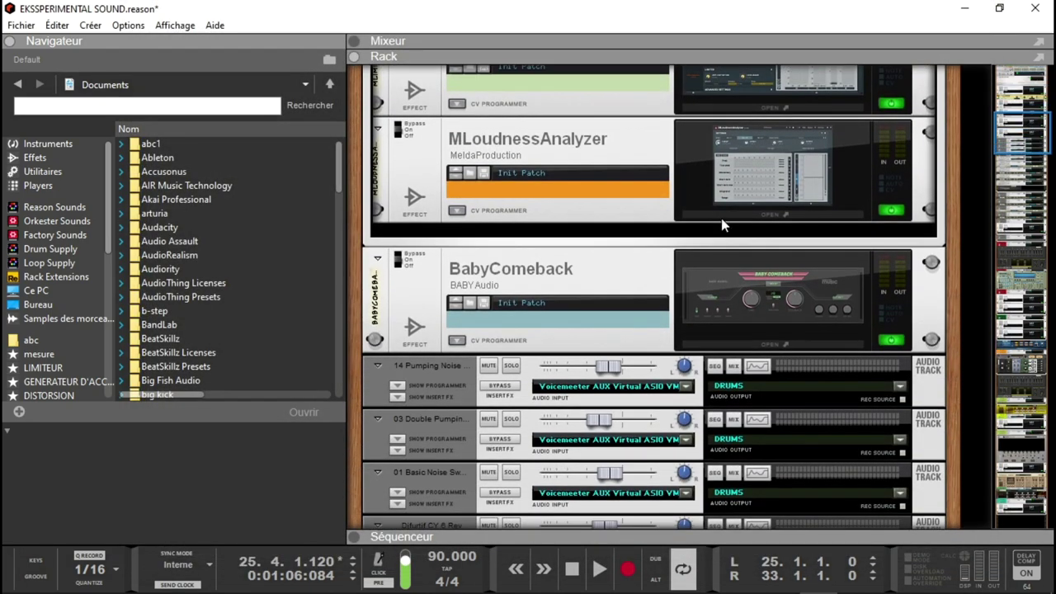
click(721, 218)
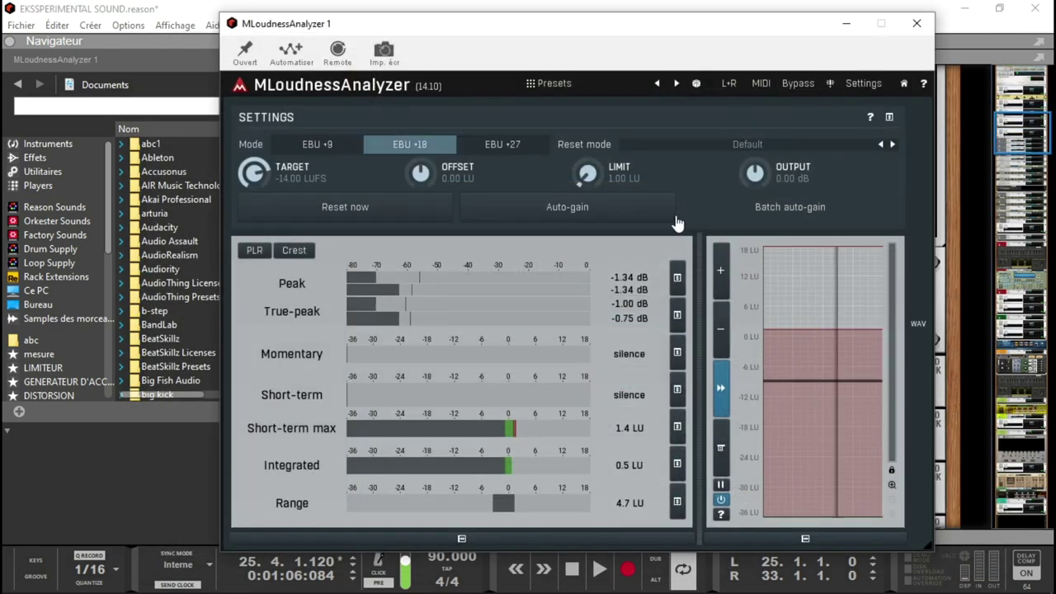
click(974, 159)
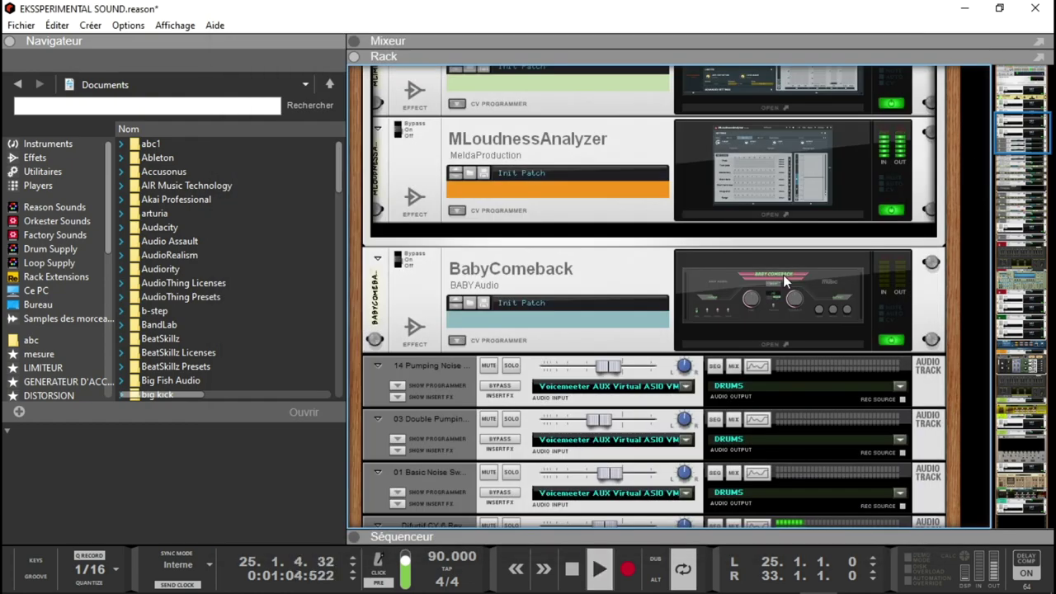
click(752, 216)
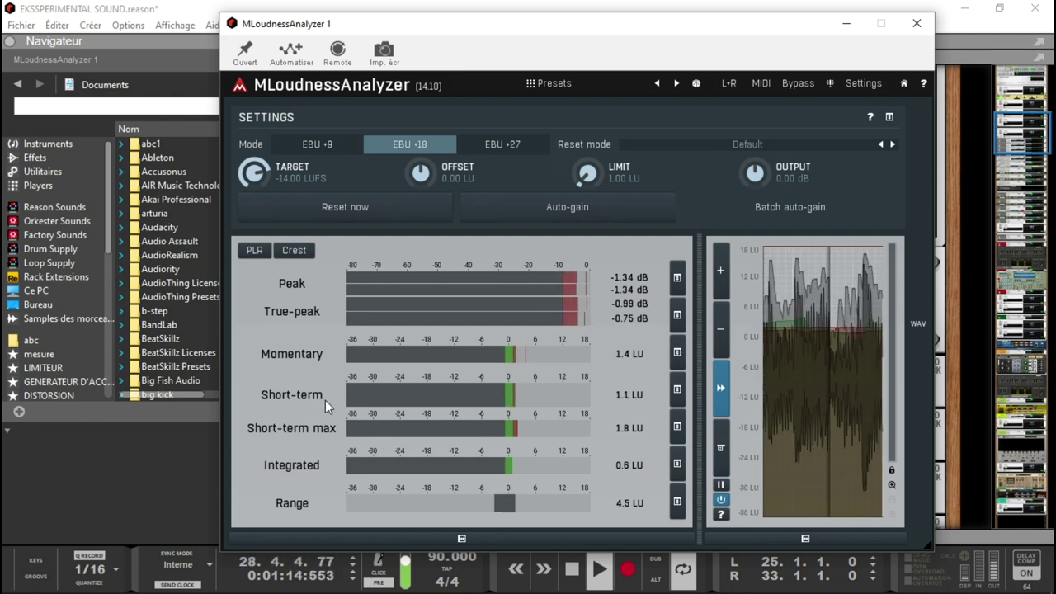
click(115, 490)
key(space)
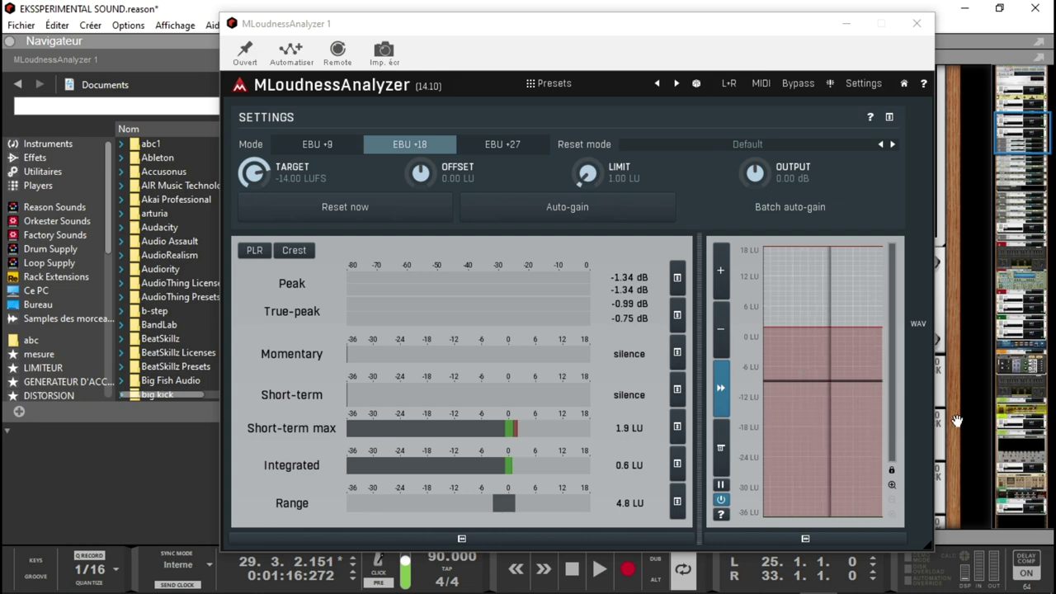
- Apply Auto-gain to set the analyzer's output to -0.59 dB and play the song
click(924, 544)
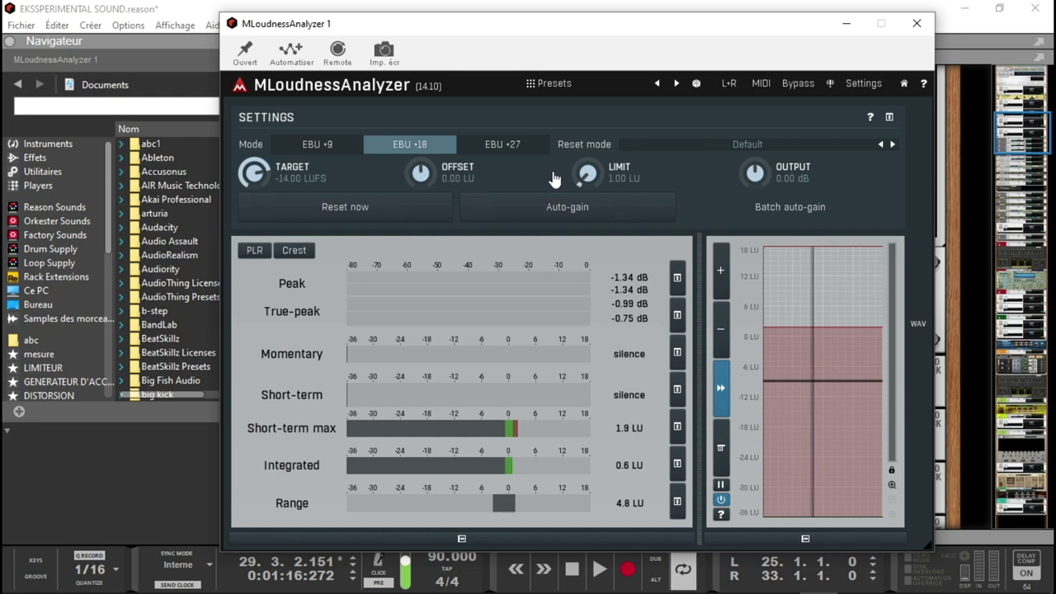
click(566, 208)
key(space)
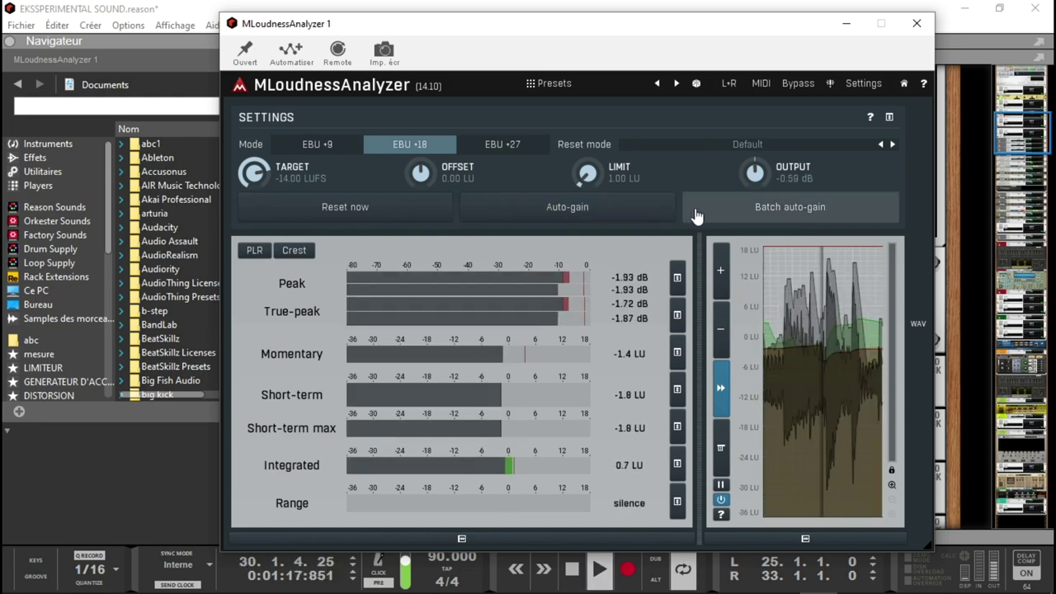
- Examine the batch auto-gain file dialog, try confirming it without a file and close it
click(716, 209)
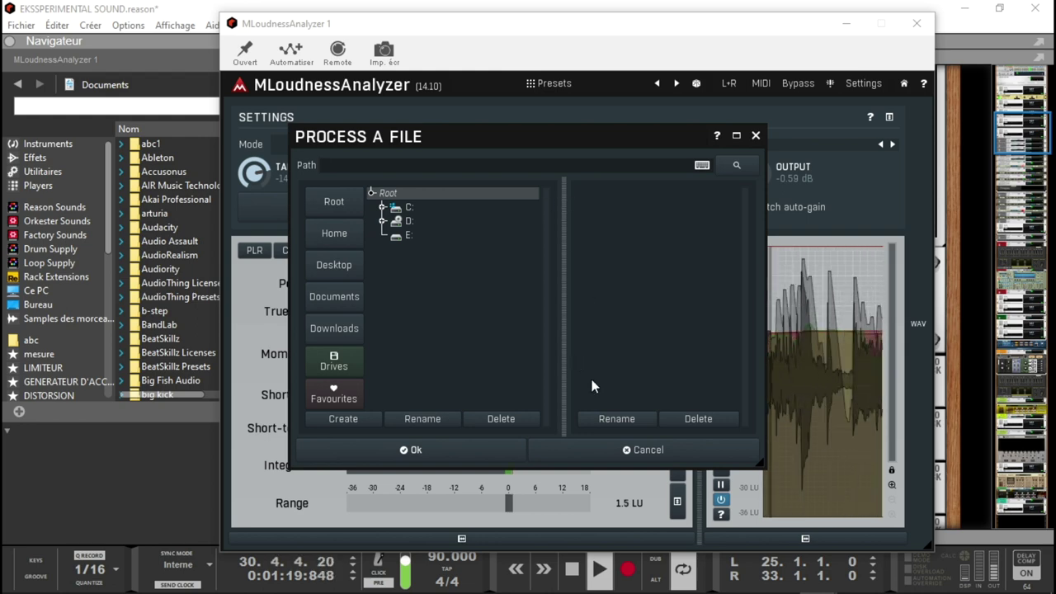
click(470, 452)
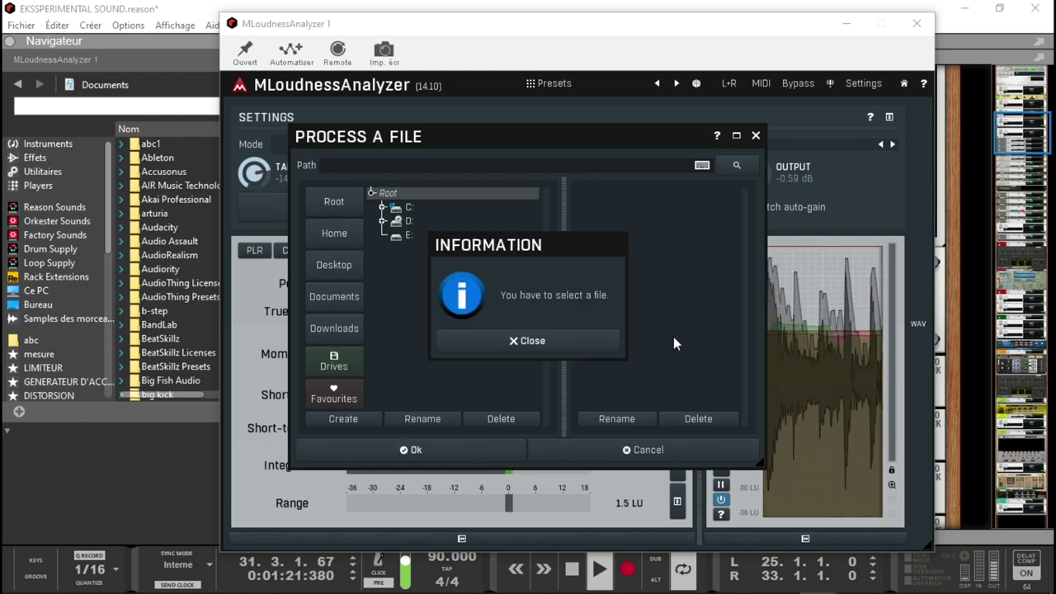
click(550, 348)
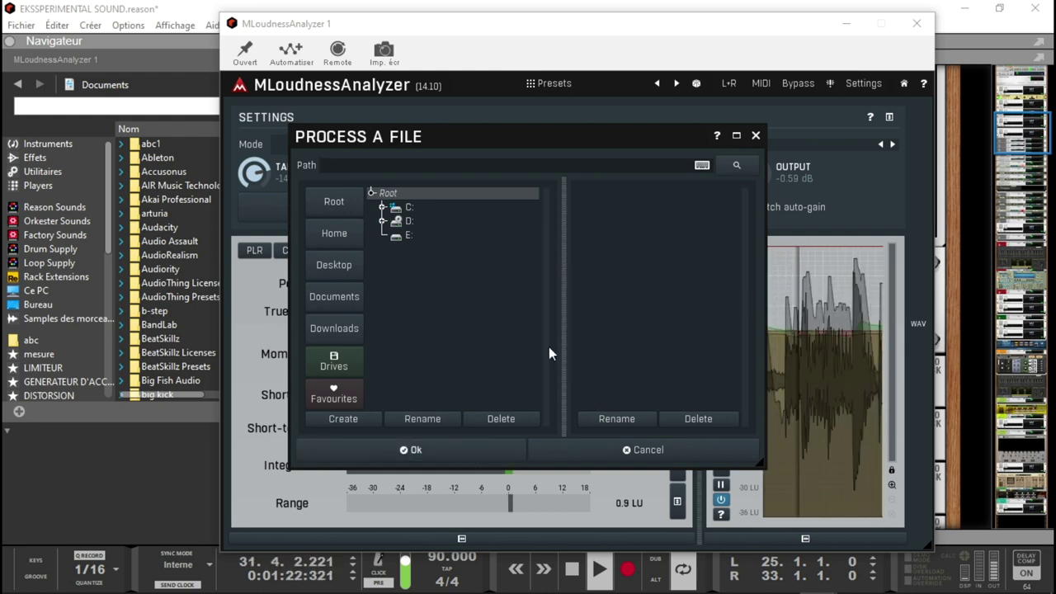
click(755, 135)
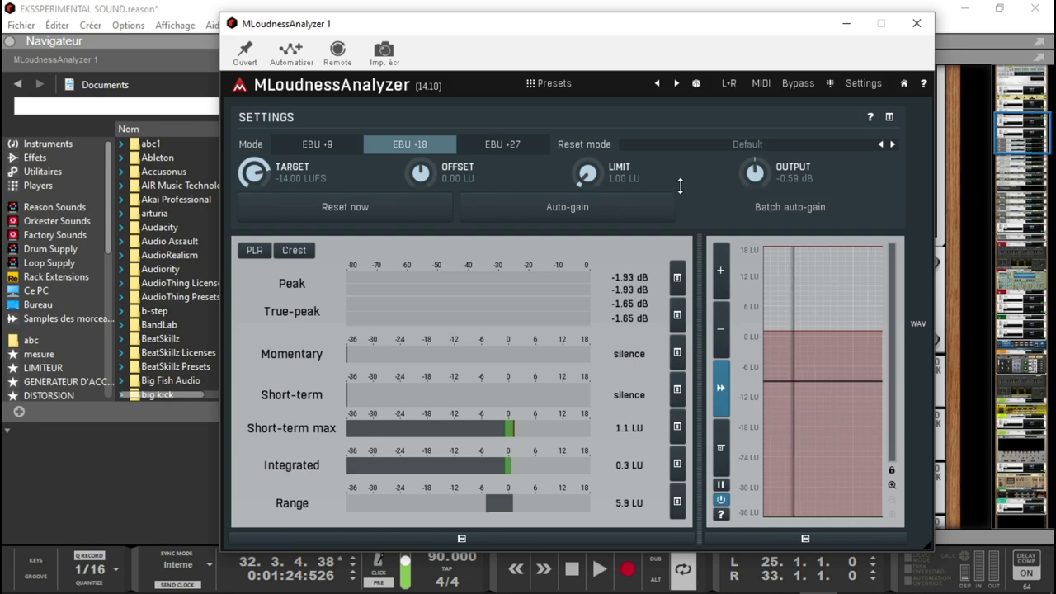
- Apply Auto-gain again to set the output to -0.83 dB and reset the loudness measurements during playback
click(621, 212)
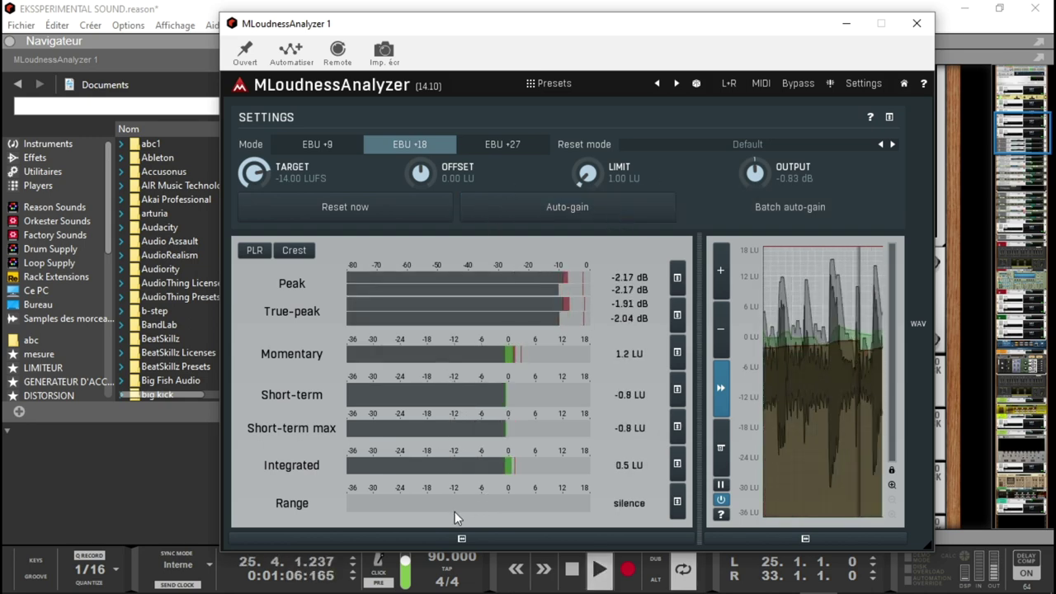
click(369, 208)
click(370, 208)
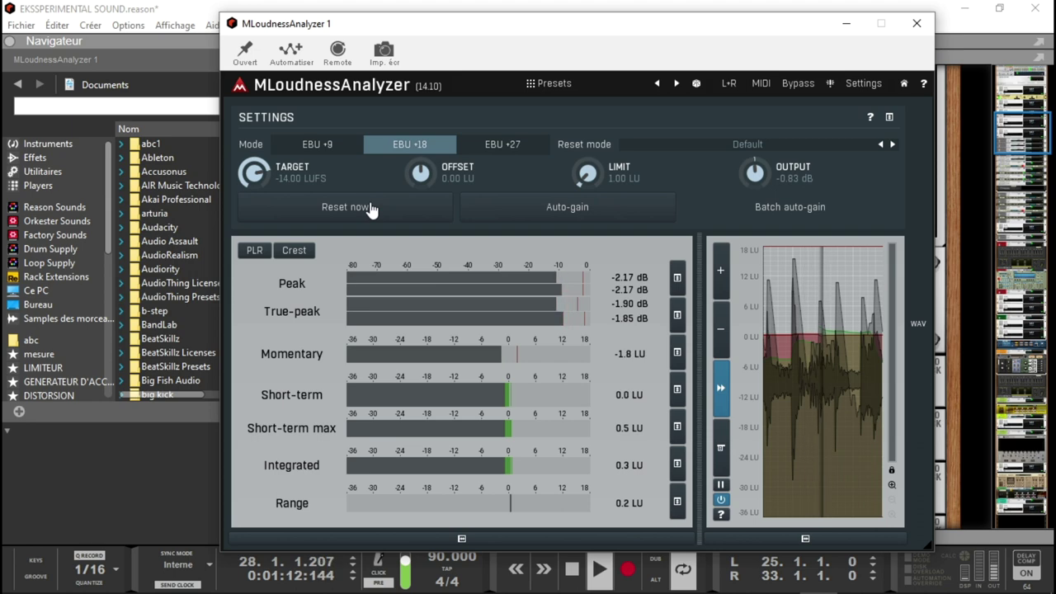
- Examine the reset mode options and switch the meter scale between EBU +27 and EBU +18
click(742, 144)
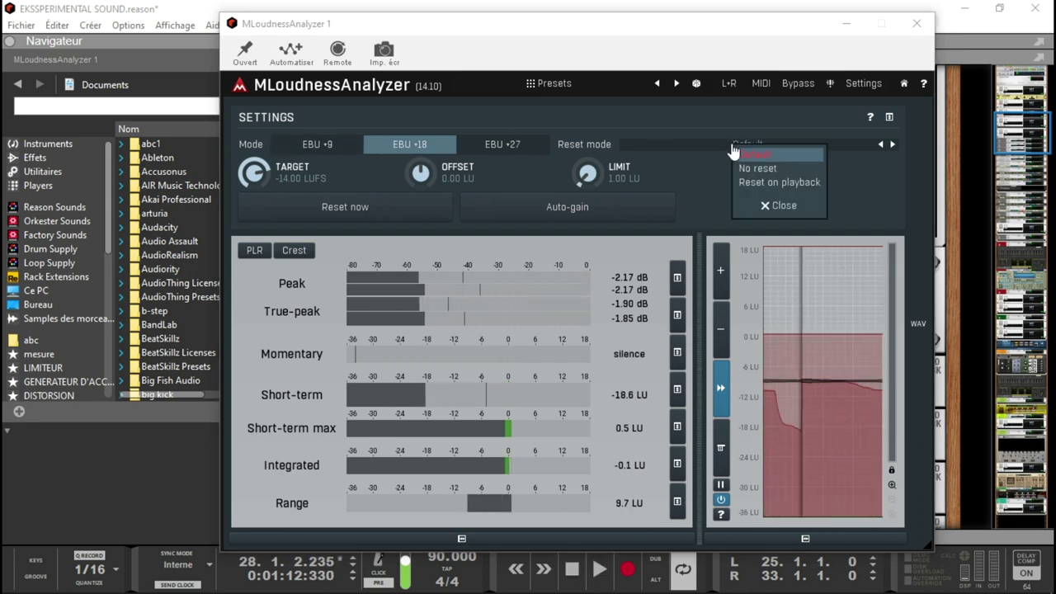
click(502, 144)
click(503, 144)
click(410, 148)
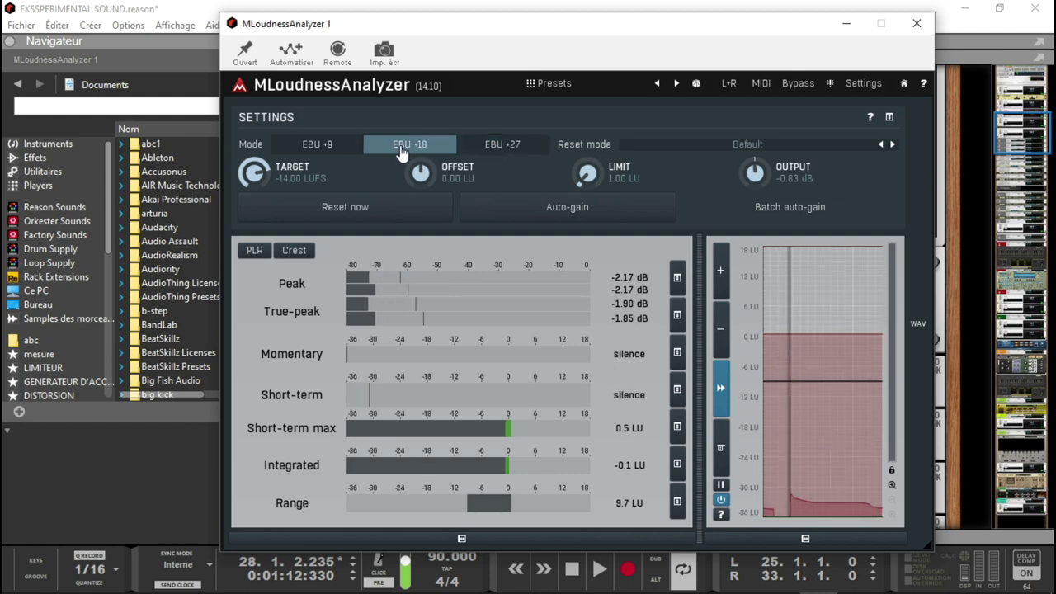
click(412, 147)
click(414, 147)
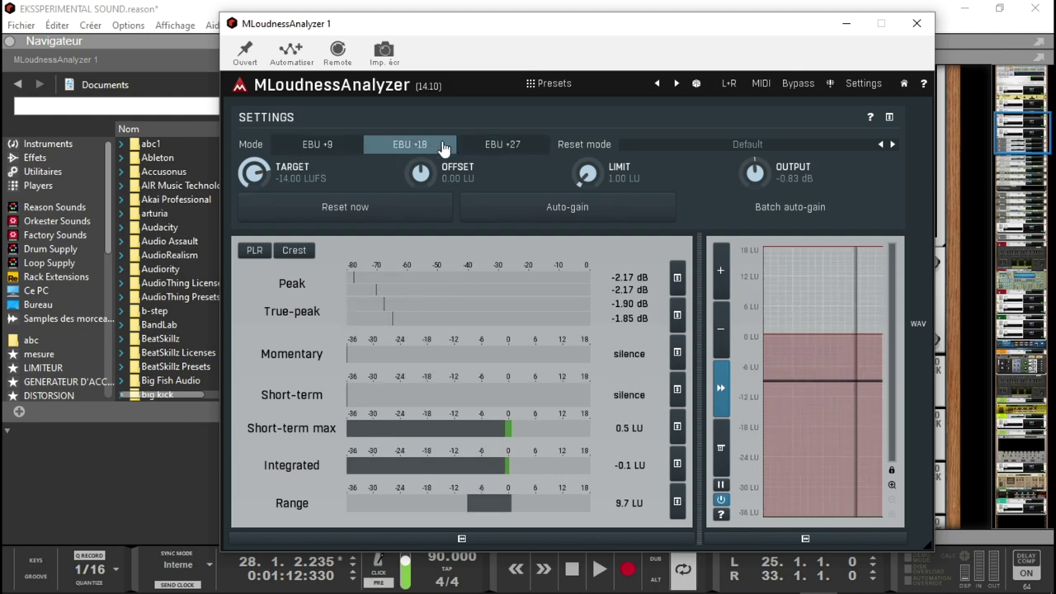
click(498, 144)
click(403, 157)
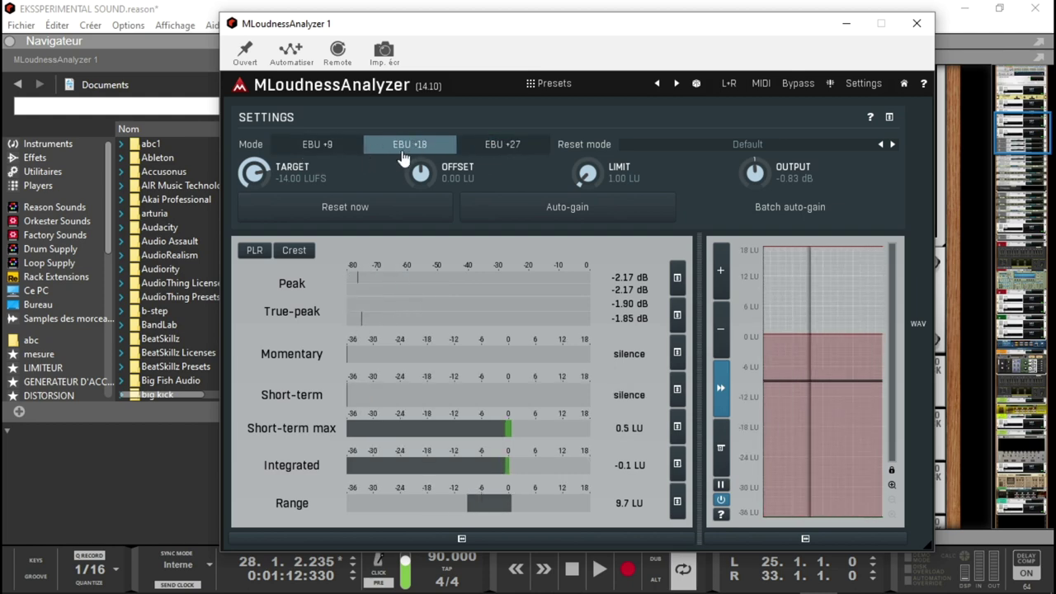
- Review the analyzer's presets in the By music style and Root folders and close the preset browser
click(551, 83)
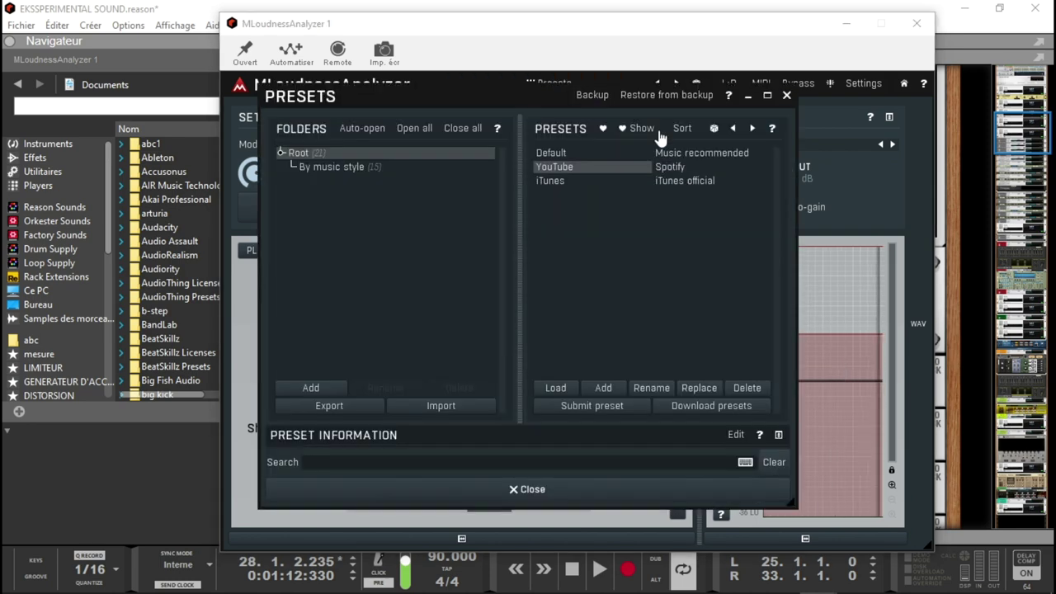
click(359, 167)
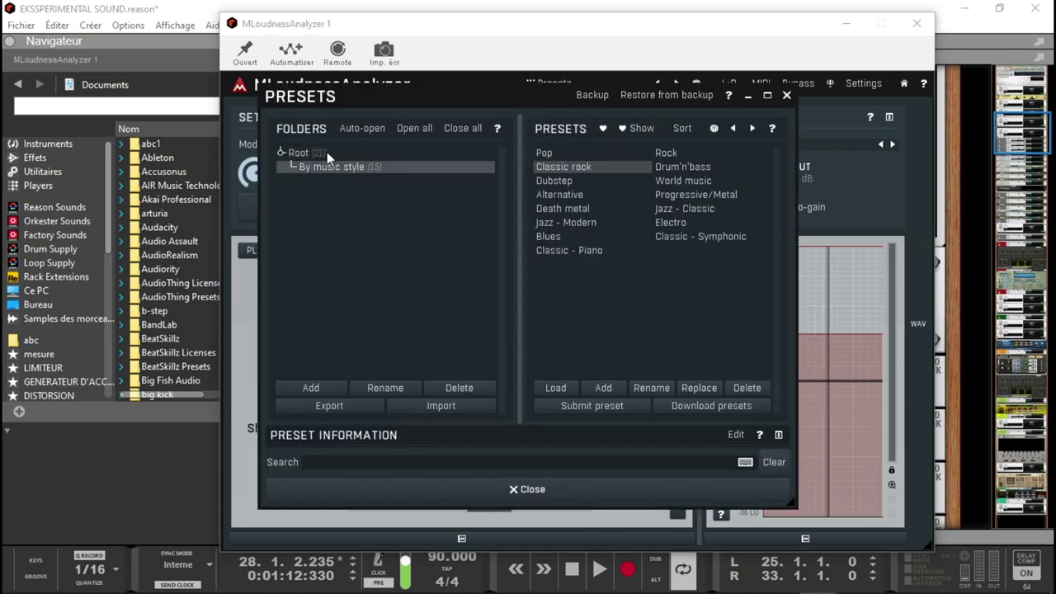
click(328, 153)
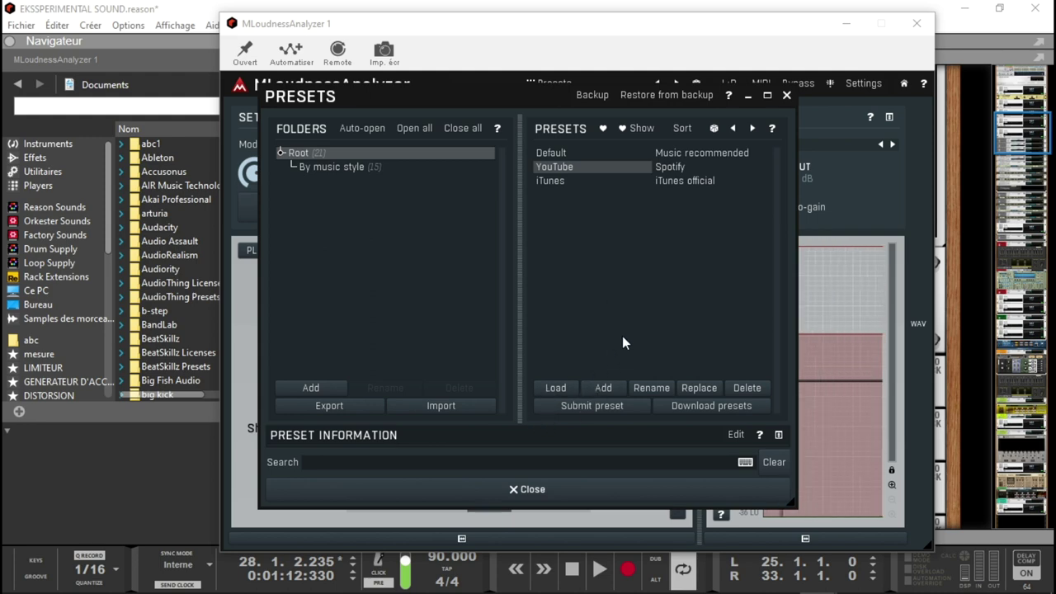
click(786, 96)
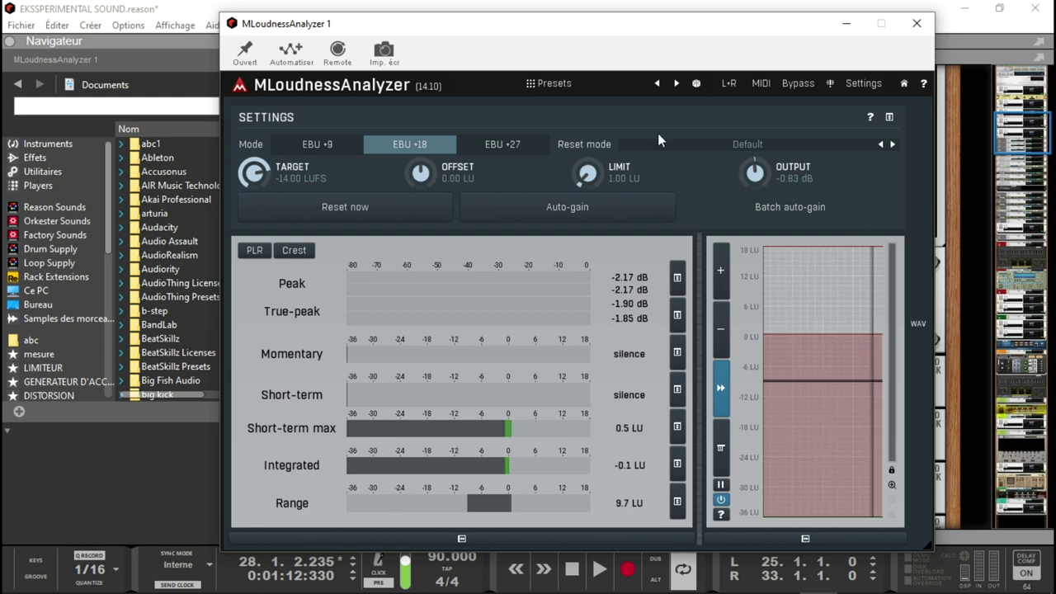
- Play the song, collapse the meters so only the time-graphs show, enlarge the analyzer window and stop playback
key(space)
drag(932, 548, 761, 537)
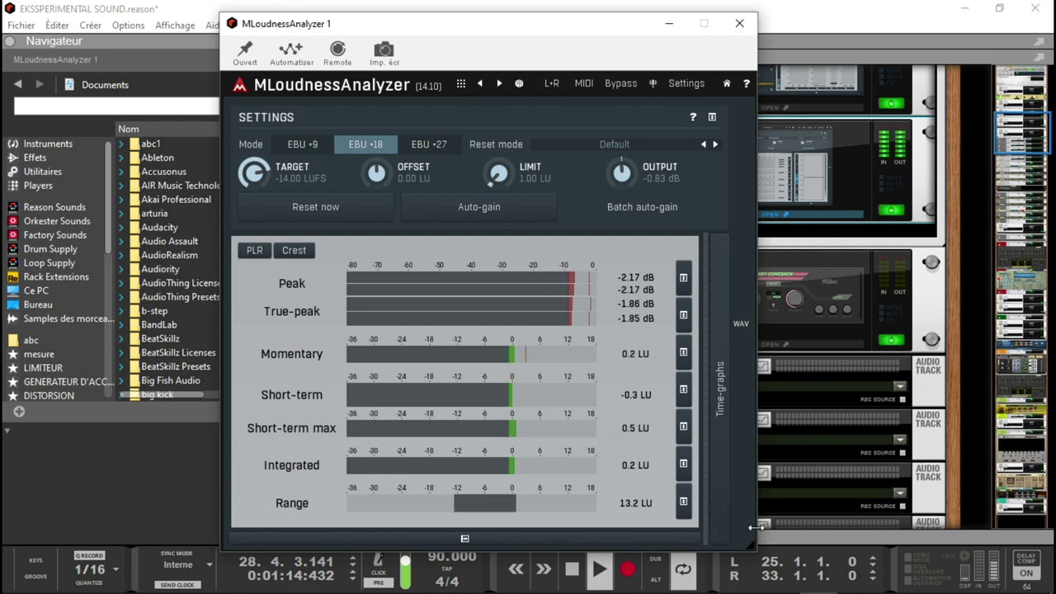
click(728, 477)
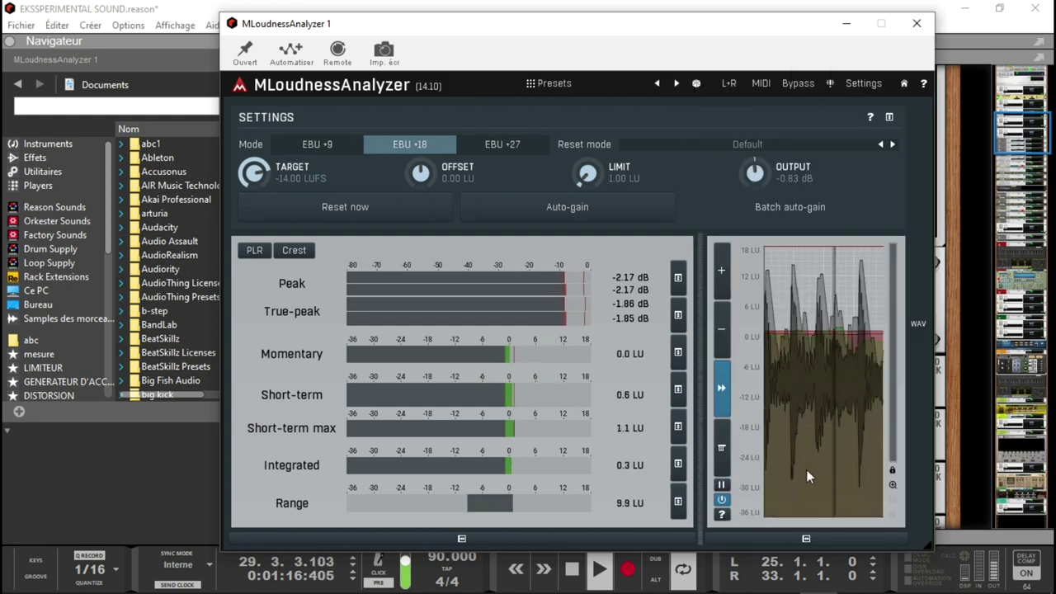
click(462, 537)
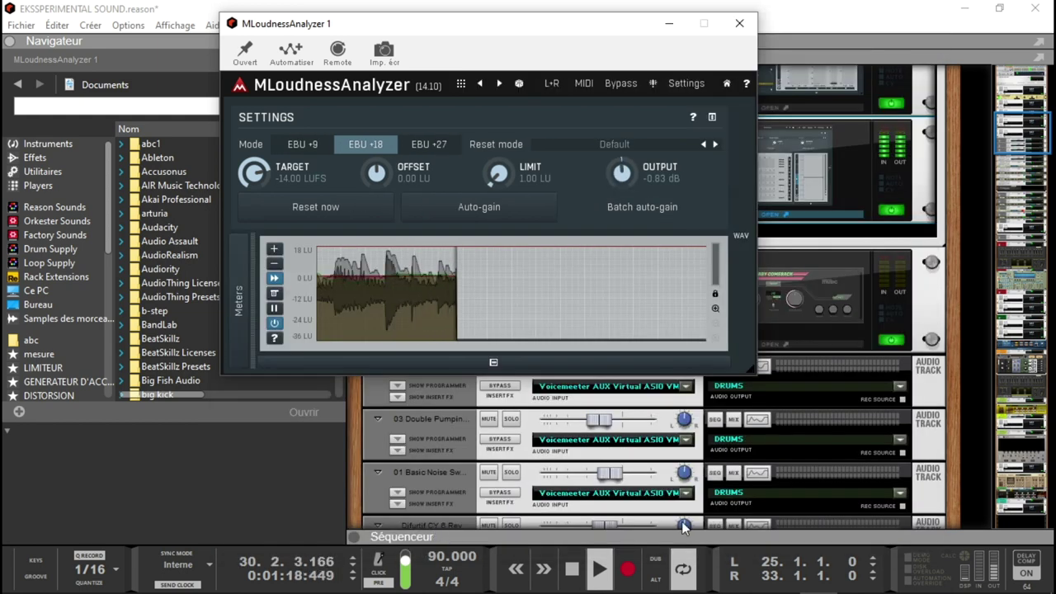
drag(757, 373, 1013, 509)
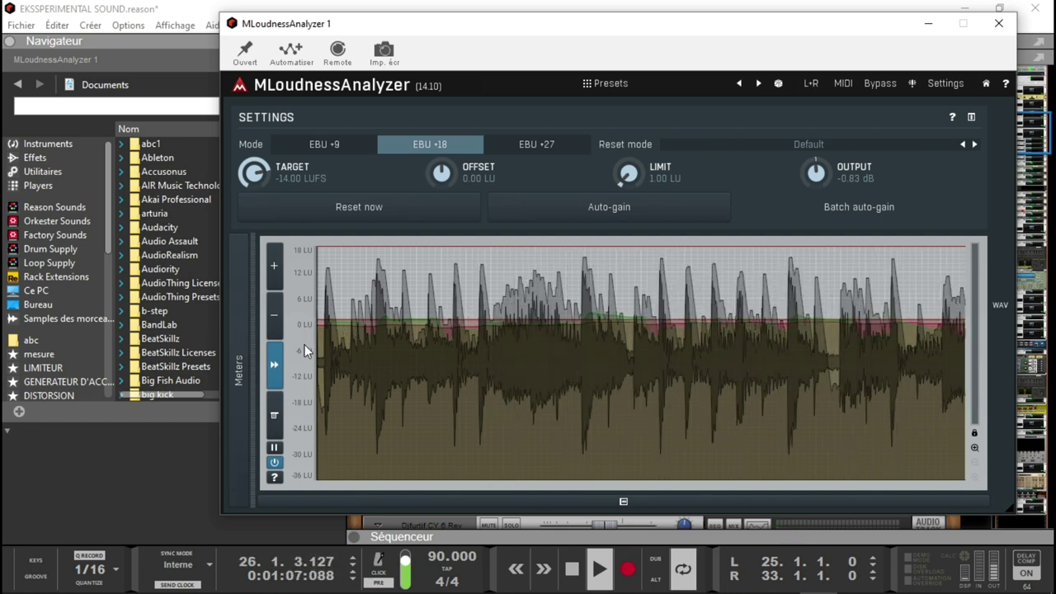
key(space)
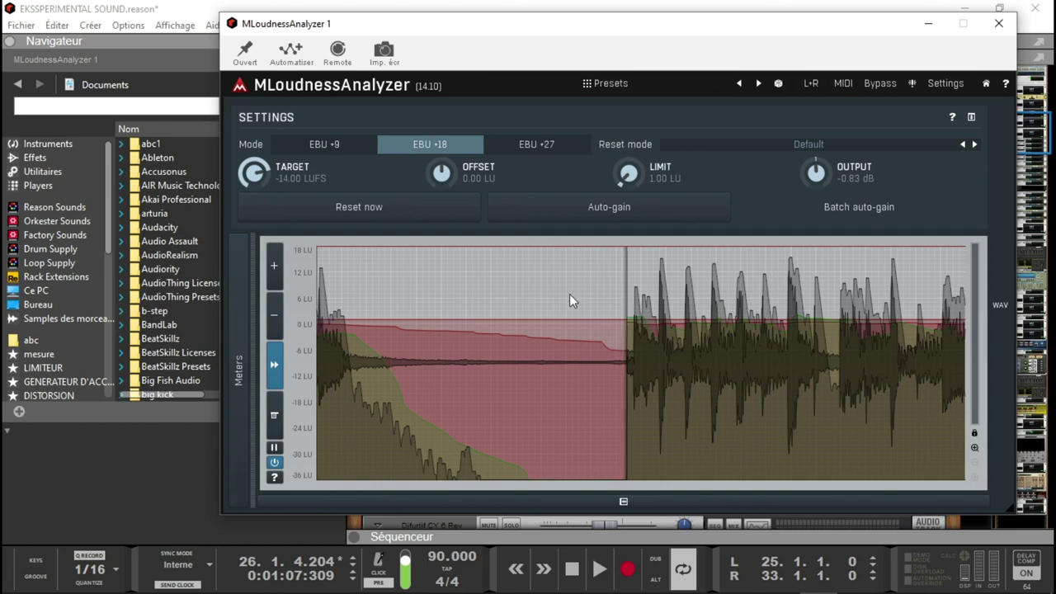
- Enable the Integrated and Range graphs in the time-graph settings and close the settings
click(508, 297)
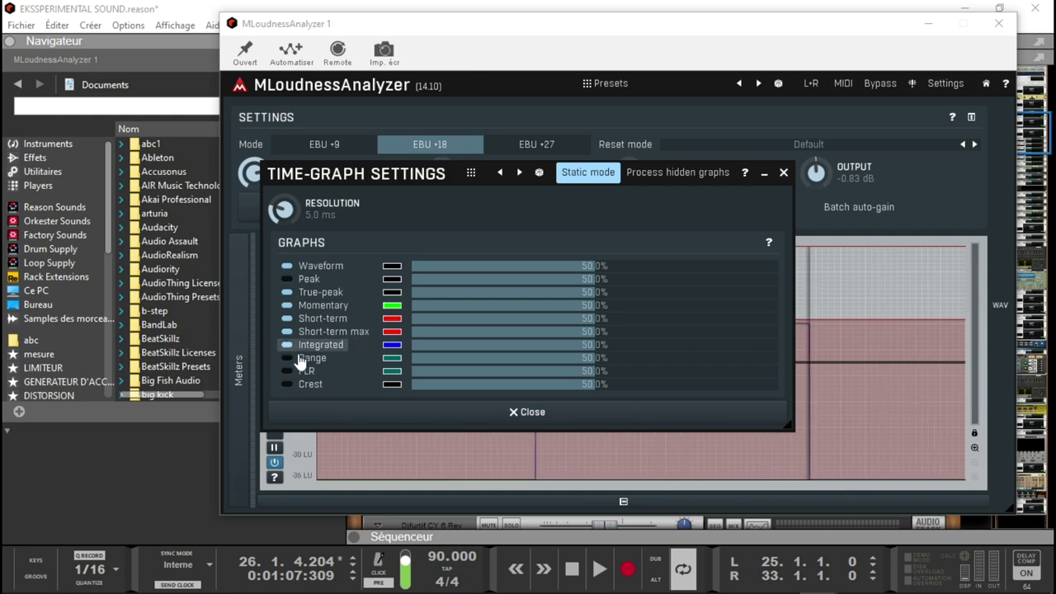
click(288, 359)
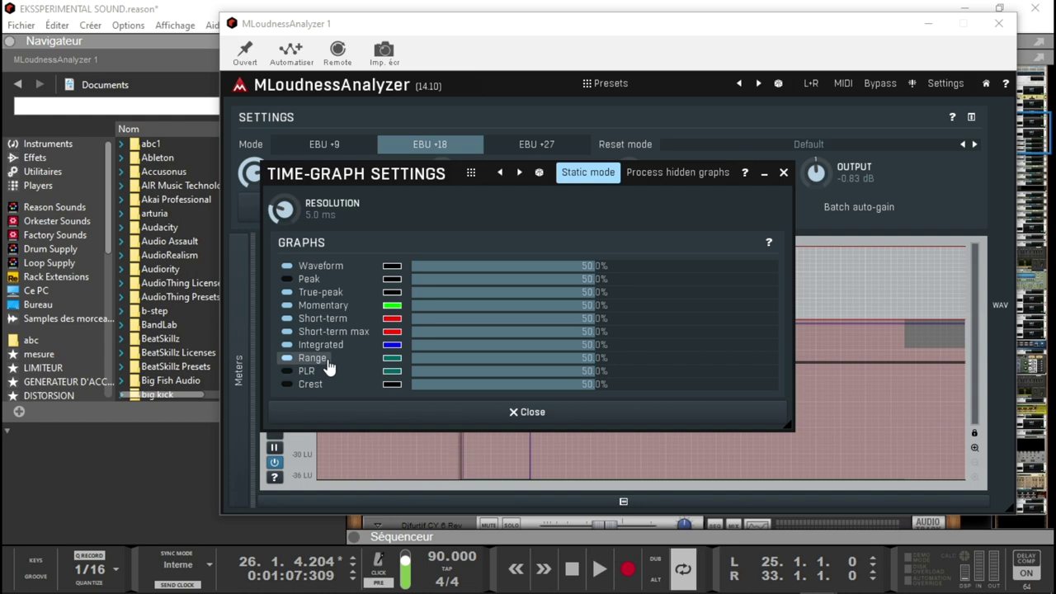
click(522, 418)
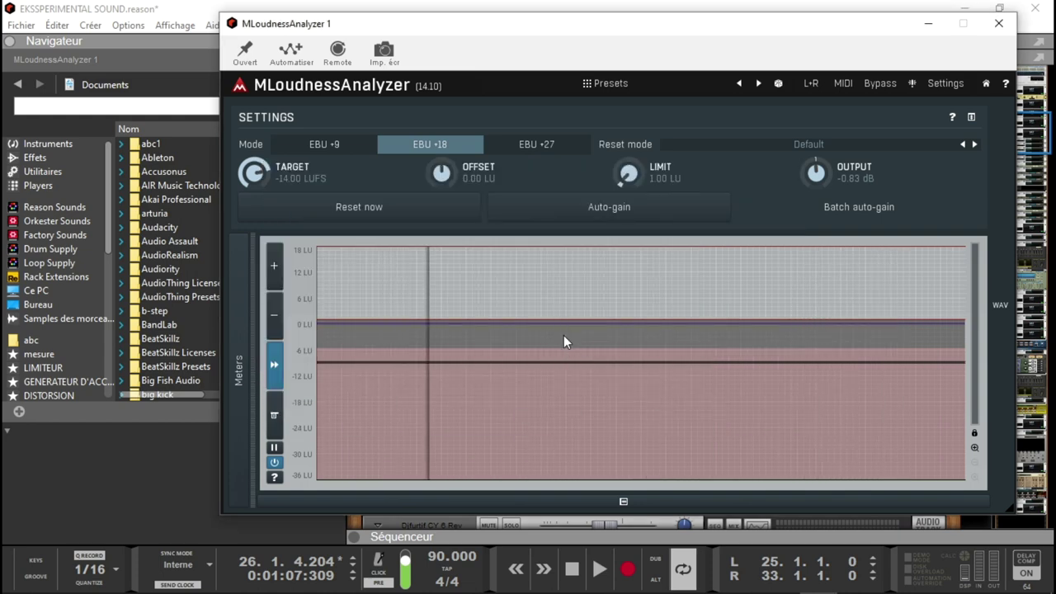
- Play and pause the song to examine how the enabled loudness curves develop in the analyzer's time-graph
key(space)
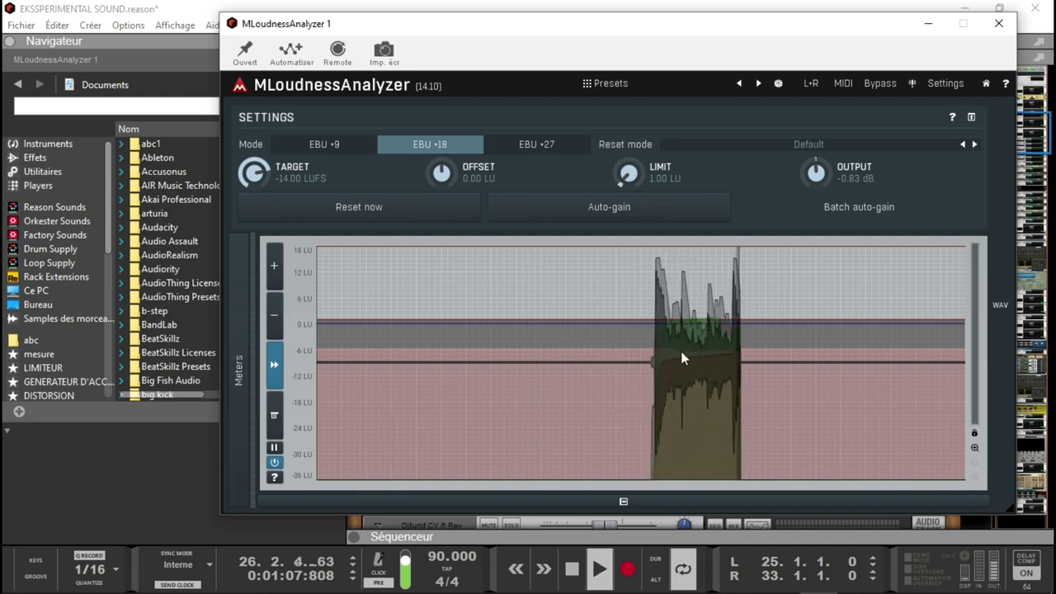
key(space)
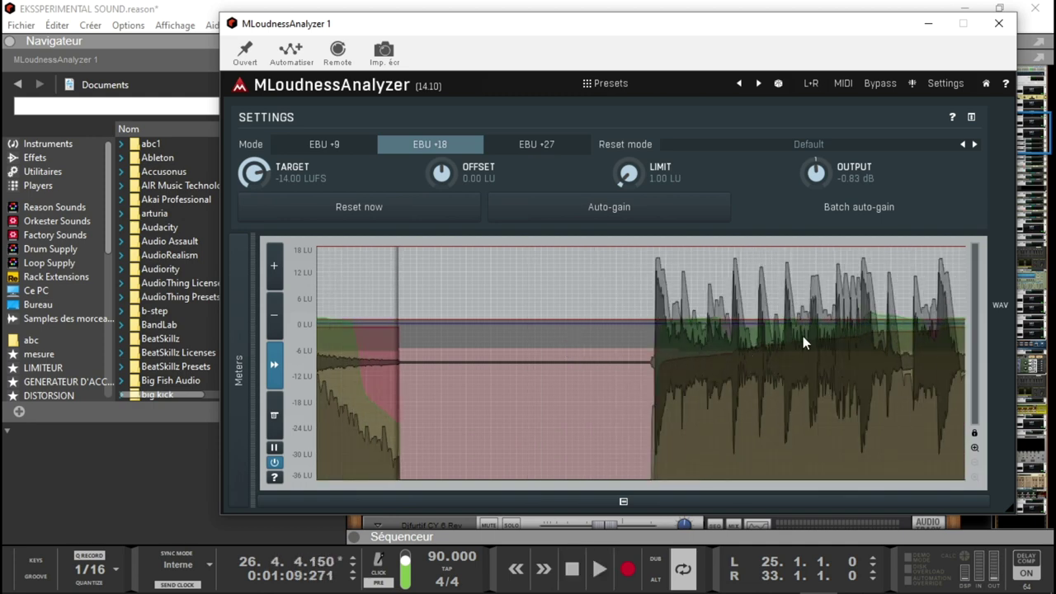
key(space)
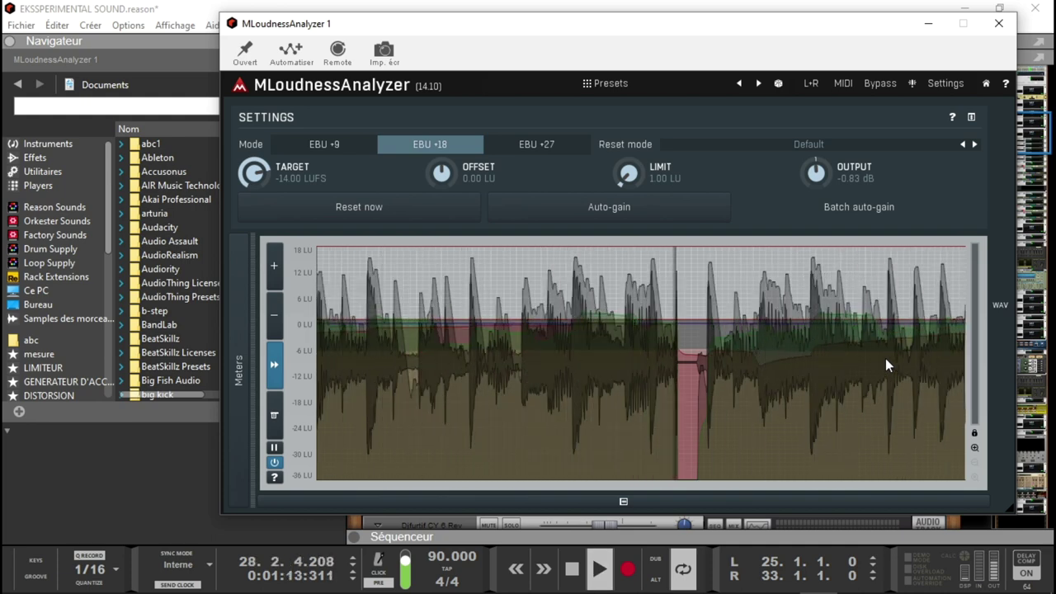
- Disable the Range, Short-term max and Short-term graphs in the time-graph settings and close the settings
click(273, 430)
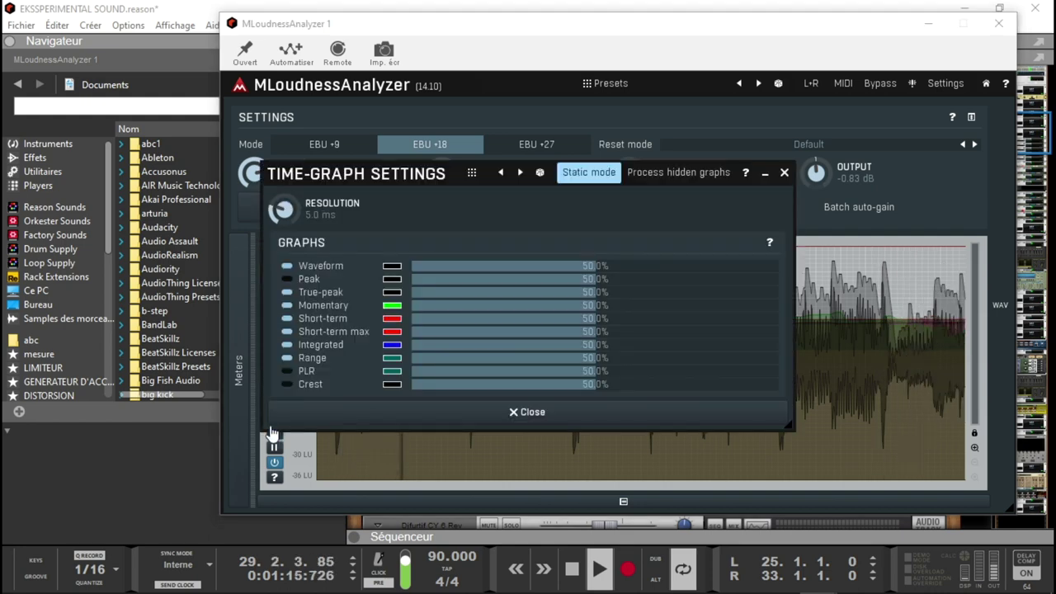
click(287, 358)
click(286, 345)
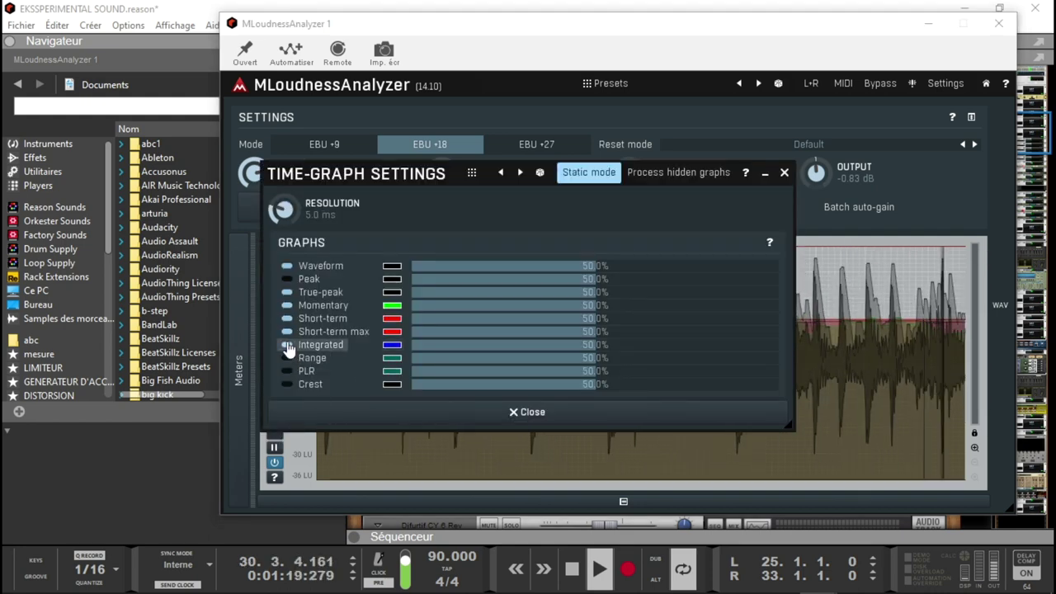
click(287, 332)
click(287, 319)
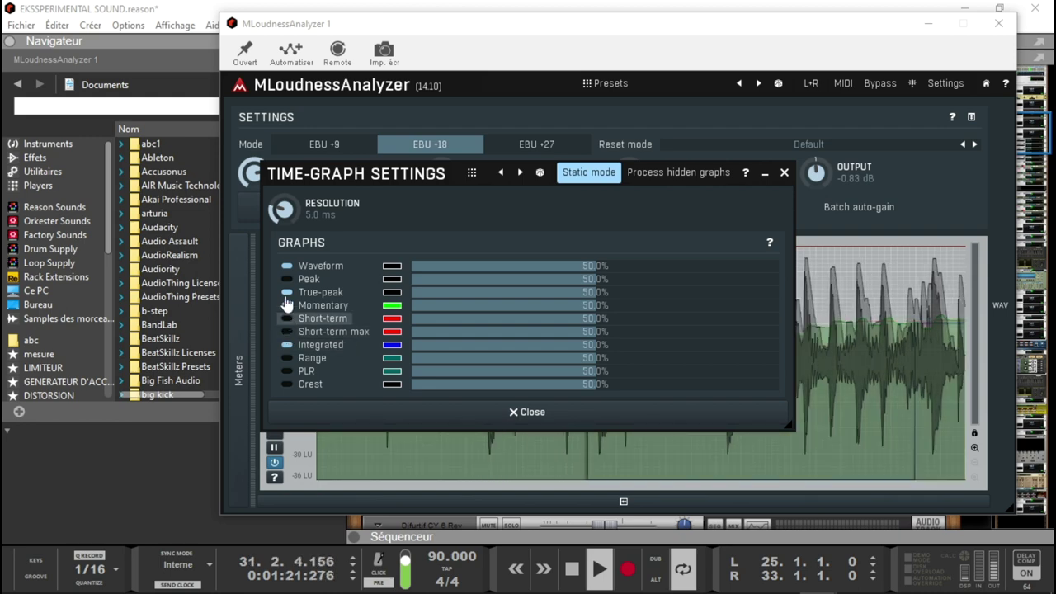
click(287, 279)
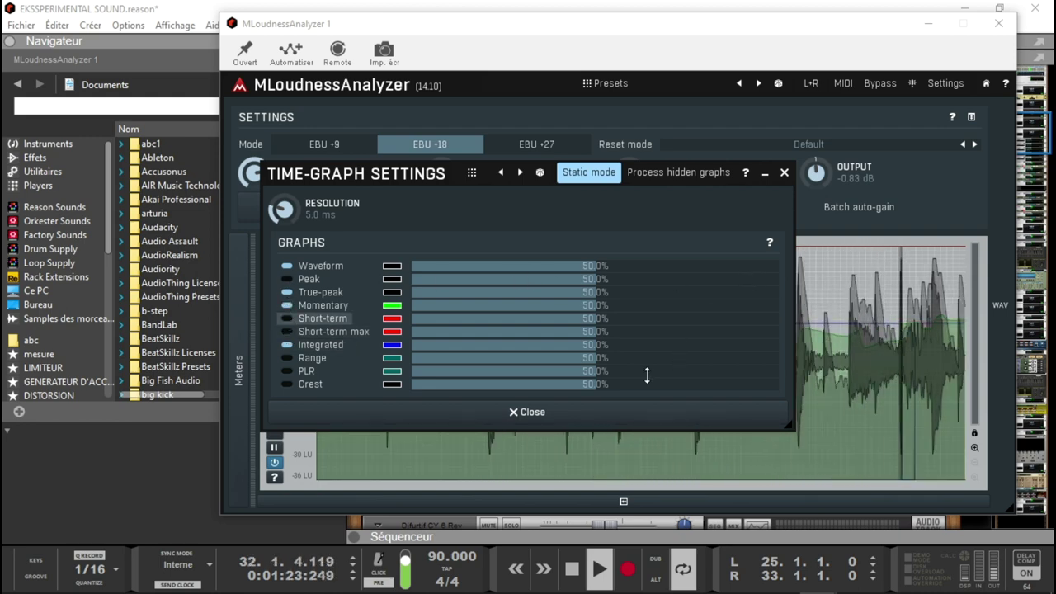
click(631, 414)
- Stop and replay the song to check the remaining time-graphs, and close the MLoudnessAnalyzer window
key(space)
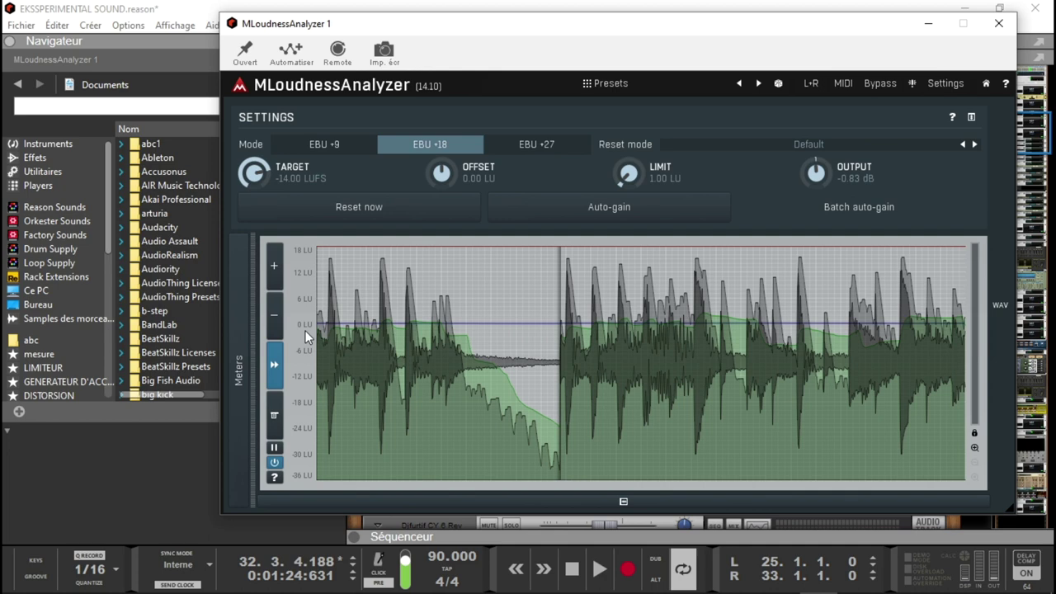
key(space)
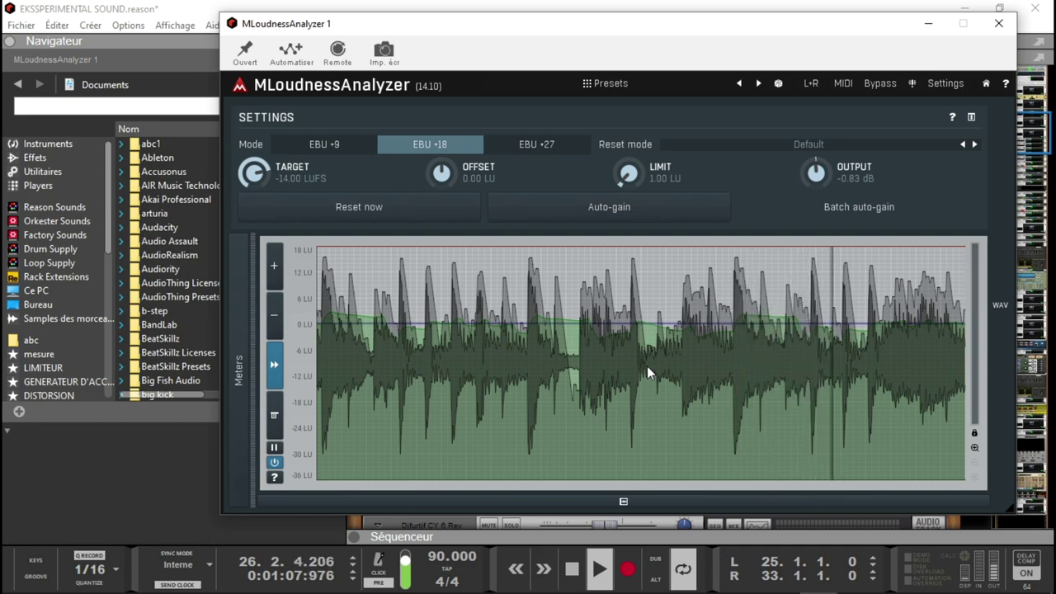
click(998, 23)
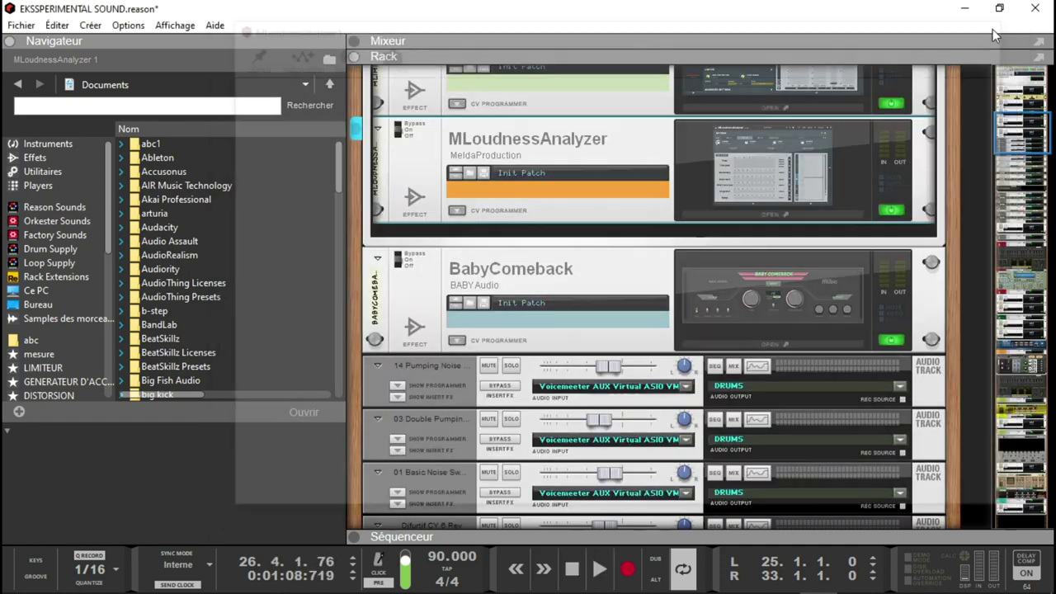
- Bring the rack's master section into view and switch to Chrome to view the introduction of the MFreeFXBundle page
drag(1031, 133, 1027, 99)
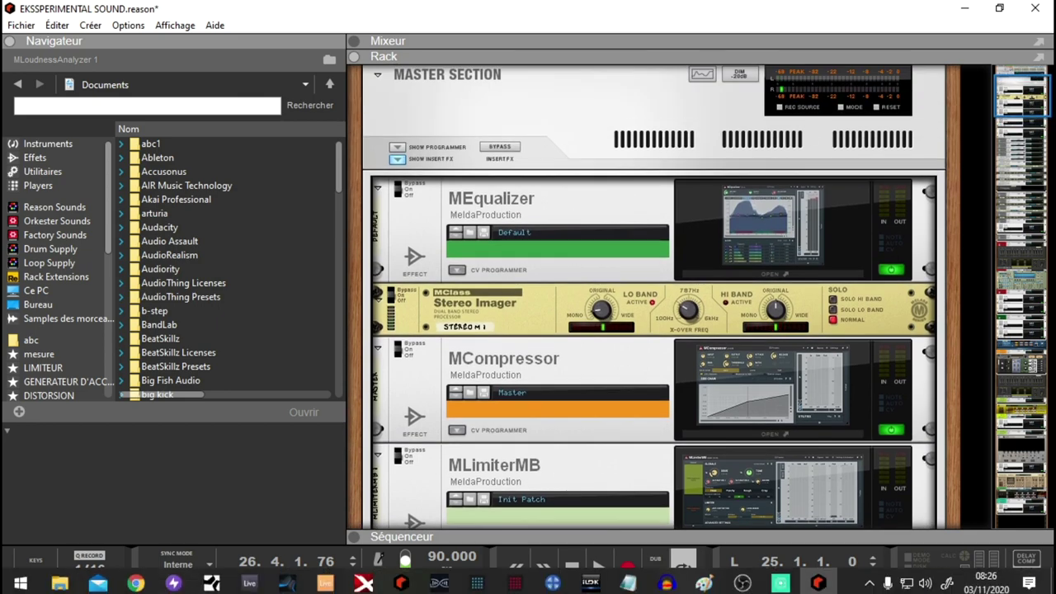
click(136, 577)
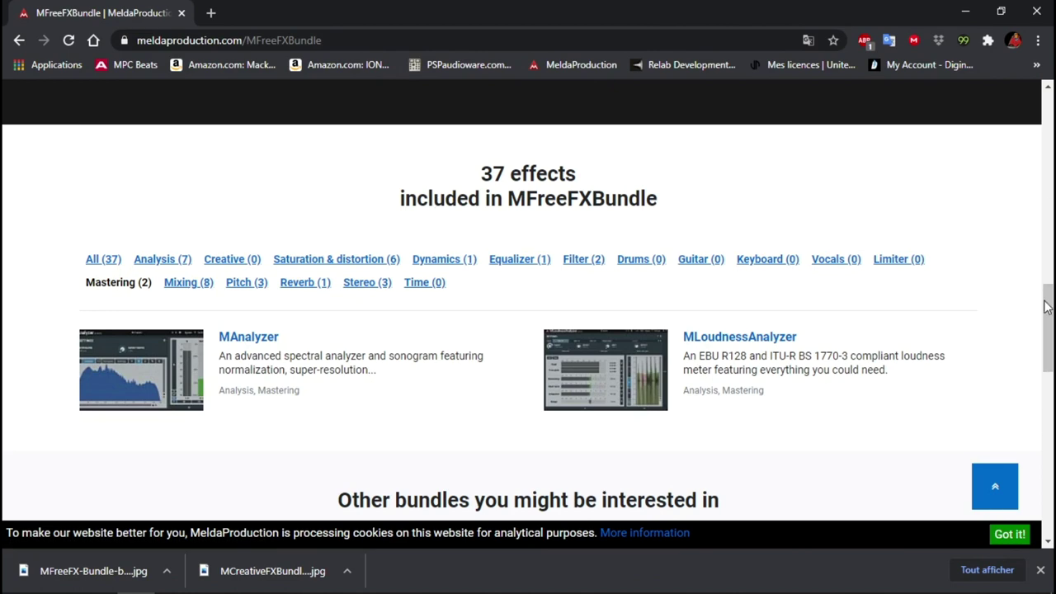
drag(1048, 322, 1050, 155)
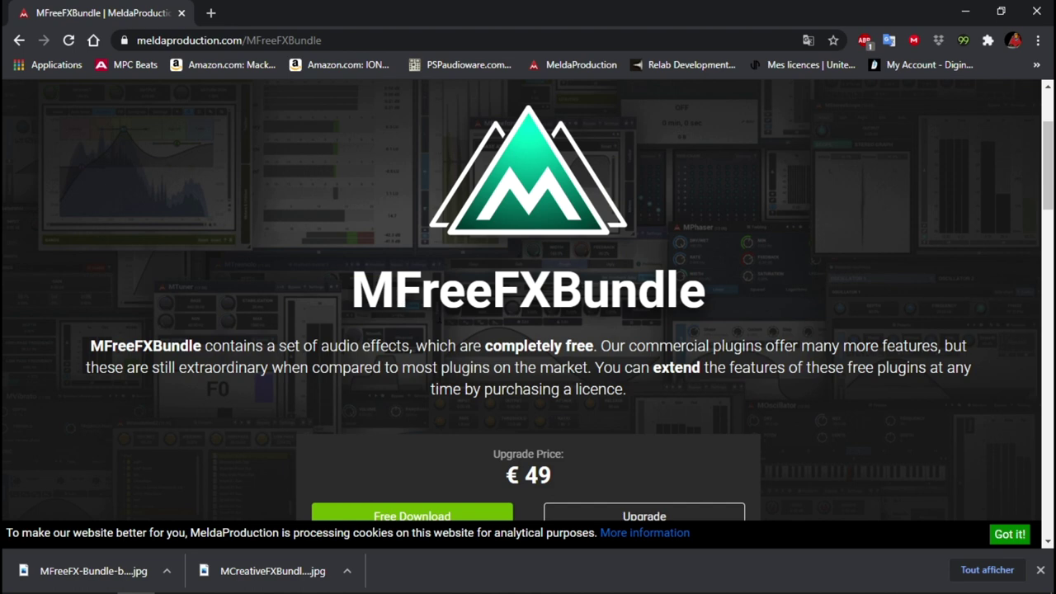